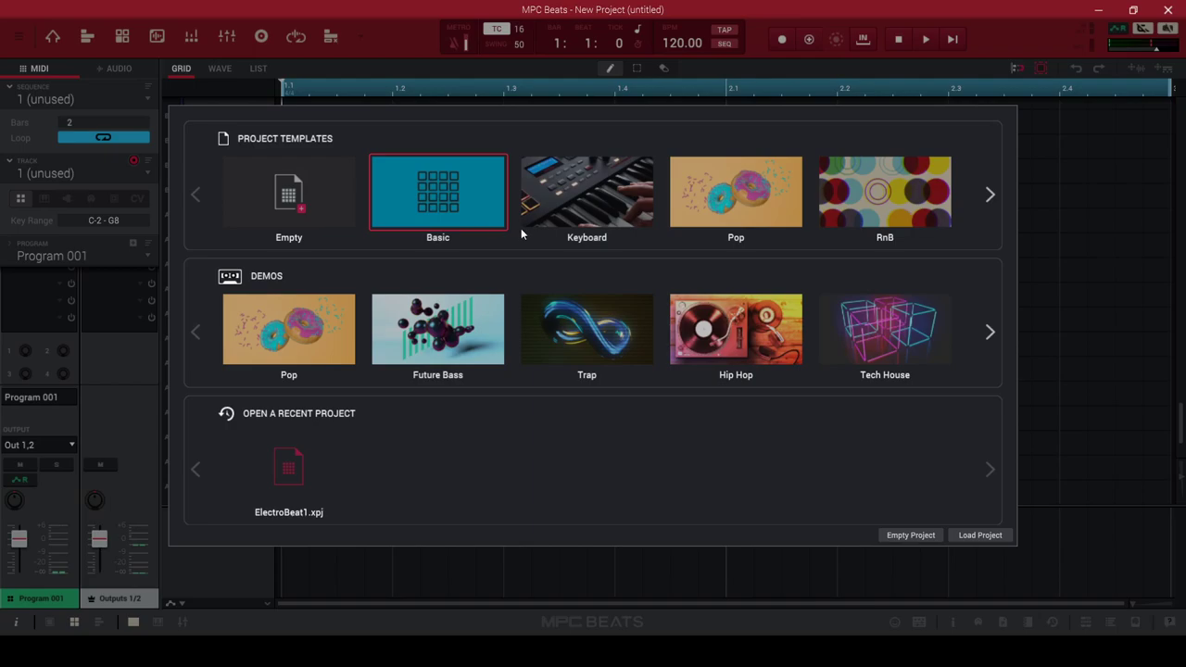
# Load the Basic project template and audition the drum samples on pads A01, A02 and A03
pyautogui.click(961, 535)
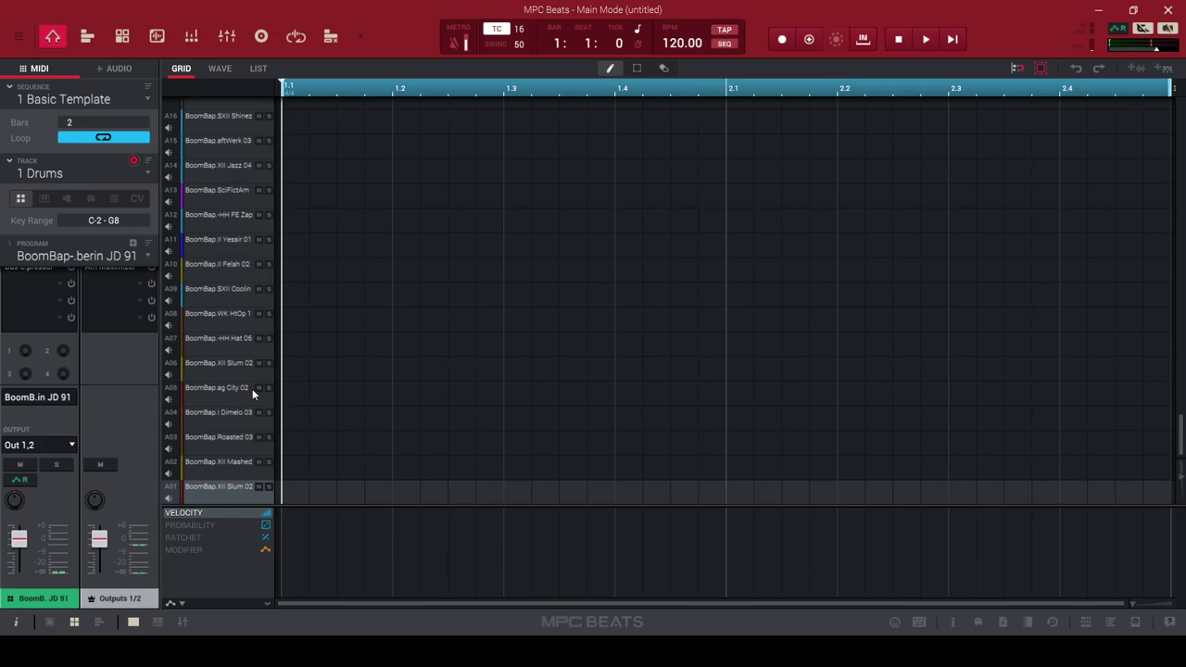
pyautogui.click(167, 495)
pyautogui.click(167, 472)
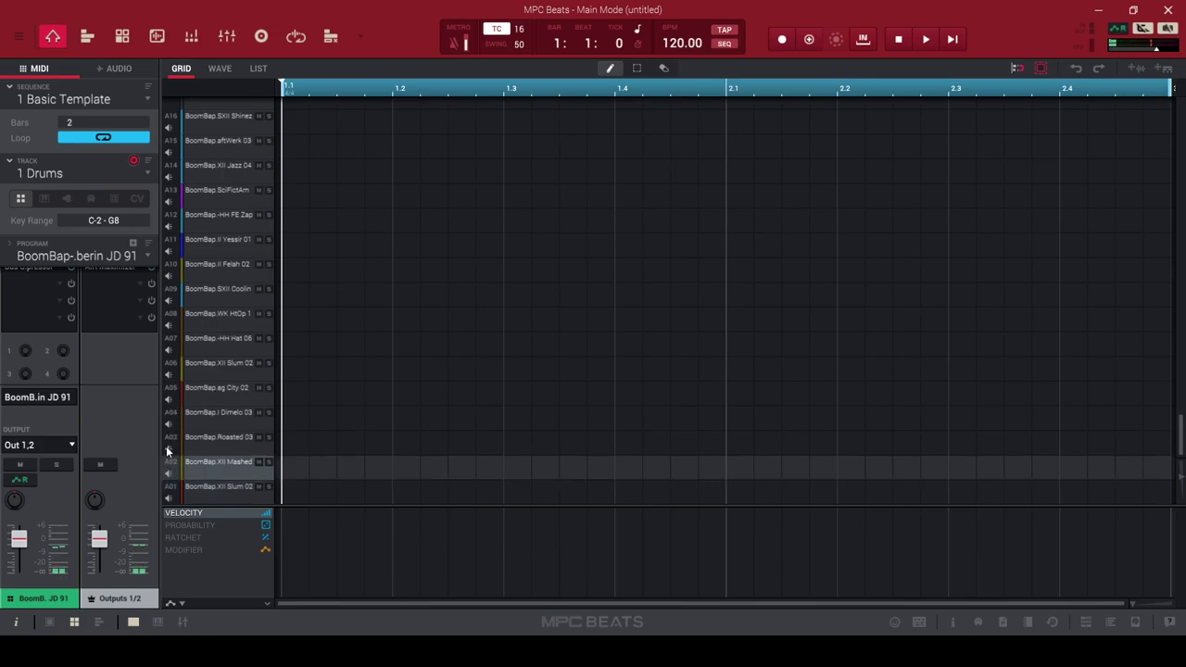
pyautogui.click(168, 451)
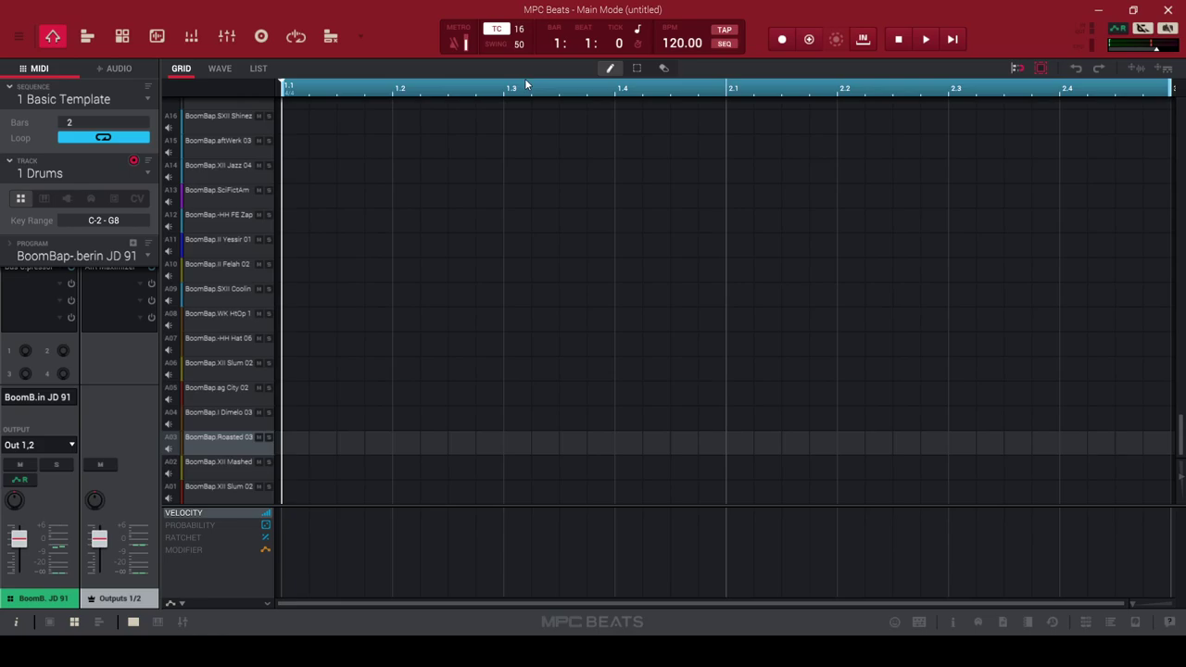
# Set the time correct division to 4 and audition the samples on pads A06 and A05
pyautogui.scroll(-4, 518, 29)
pyautogui.click(169, 375)
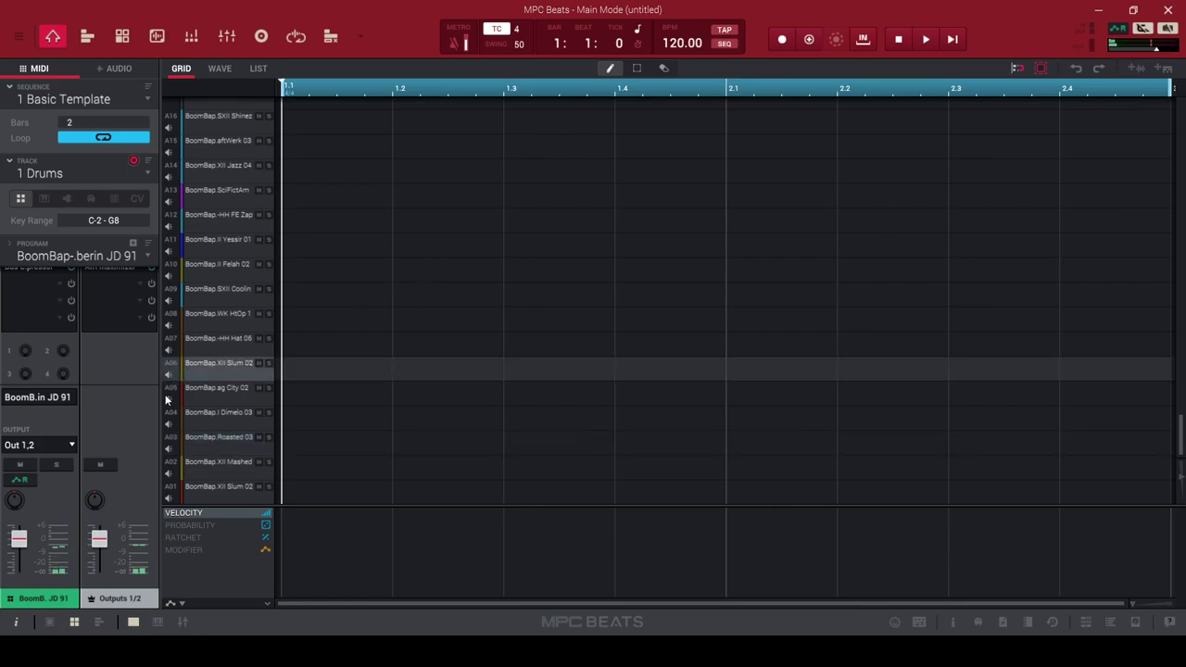
pyautogui.click(167, 400)
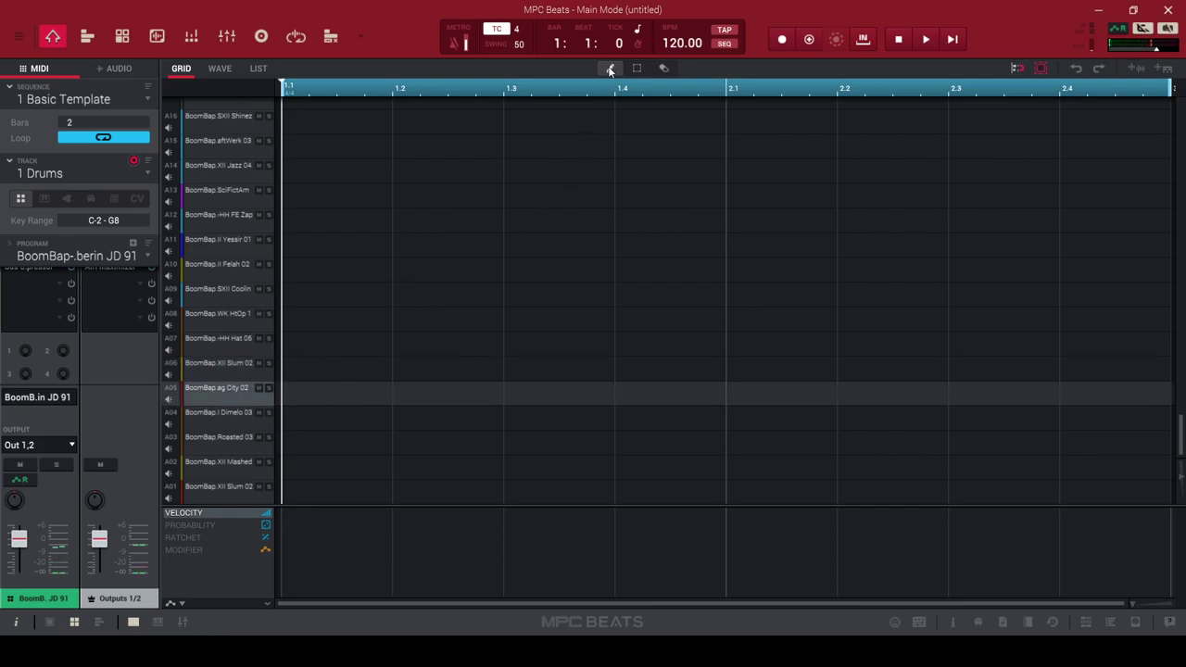
# Draw quarter-note hits for pad A05 on beats 1.1, 1.3, 2.1 and 2.3
pyautogui.click(359, 395)
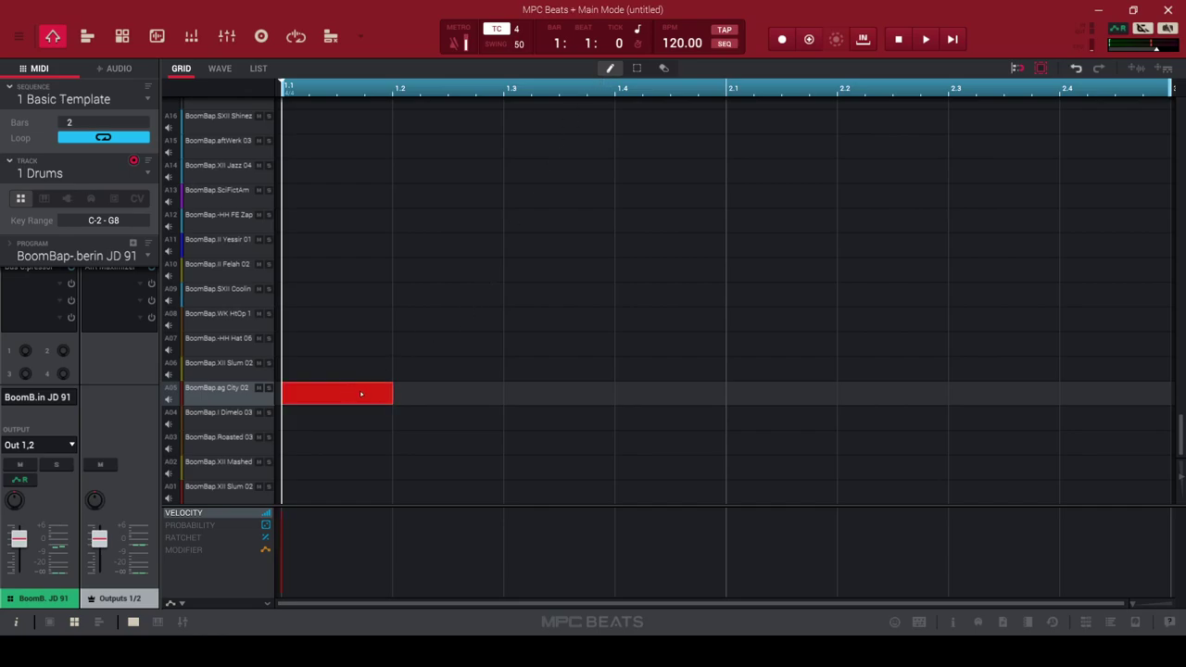
pyautogui.click(551, 397)
pyautogui.click(778, 396)
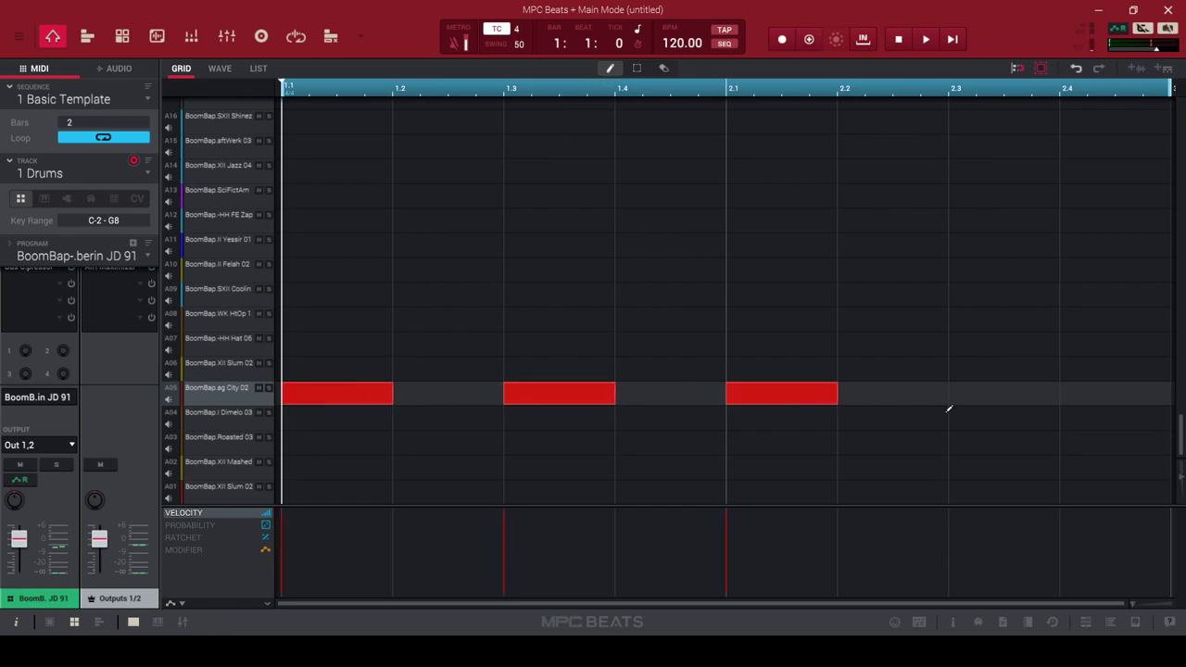
pyautogui.click(1010, 395)
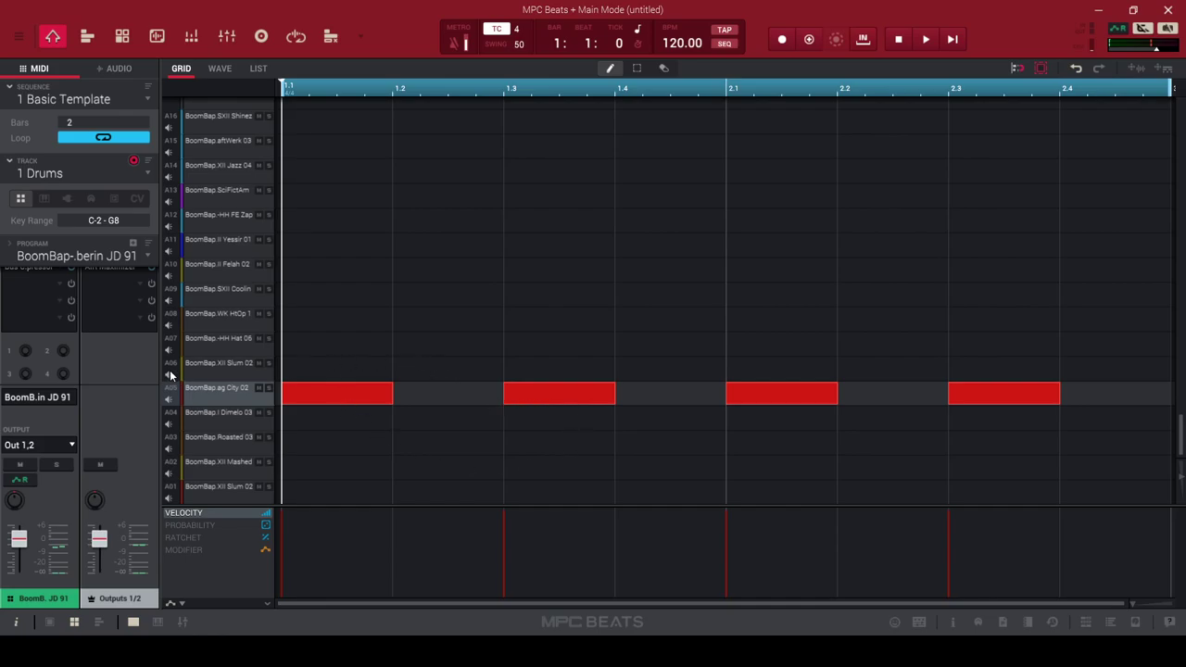
# Draw quarter-note hits for pad A06 on beats 1.2, 1.4, 2.2 and 2.4
pyautogui.click(444, 371)
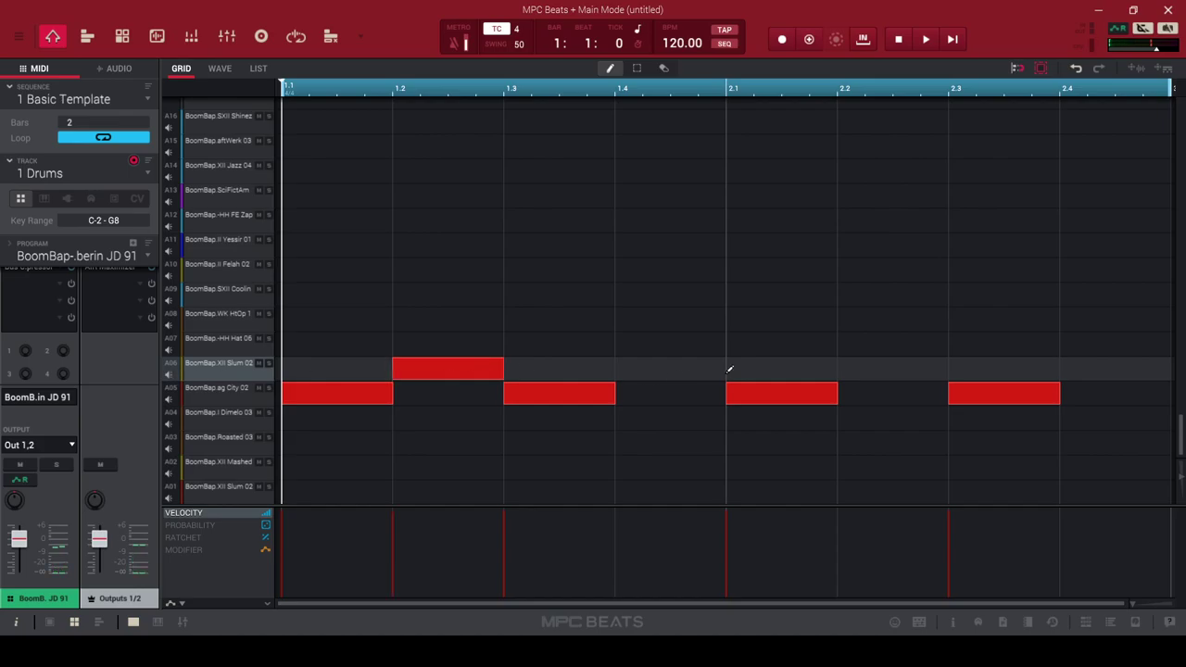
pyautogui.click(687, 368)
pyautogui.click(874, 367)
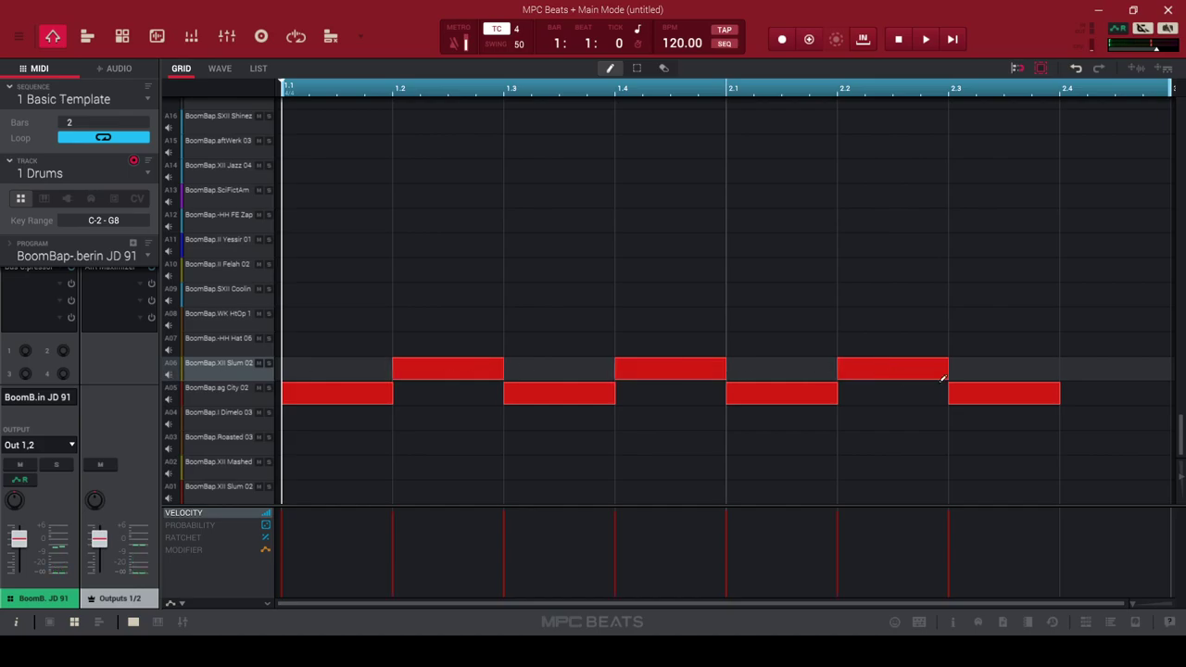
pyautogui.click(1131, 368)
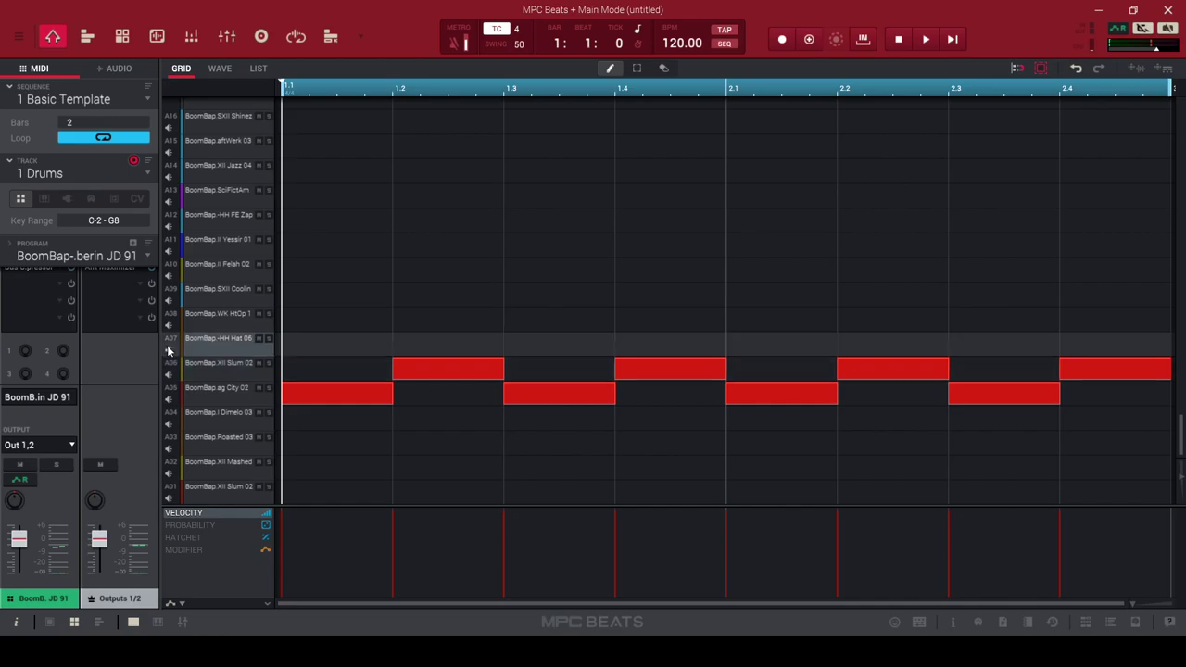
# Fill the hi-hat row on pad A07 with quarter notes across both bars and play back the pattern
pyautogui.moveTo(375, 342); pyautogui.dragTo(617, 343)
pyautogui.moveTo(800, 342)
pyautogui.mouseDown()
pyautogui.moveTo(1066, 340)
pyautogui.moveTo(1087, 351)
pyautogui.mouseUp()
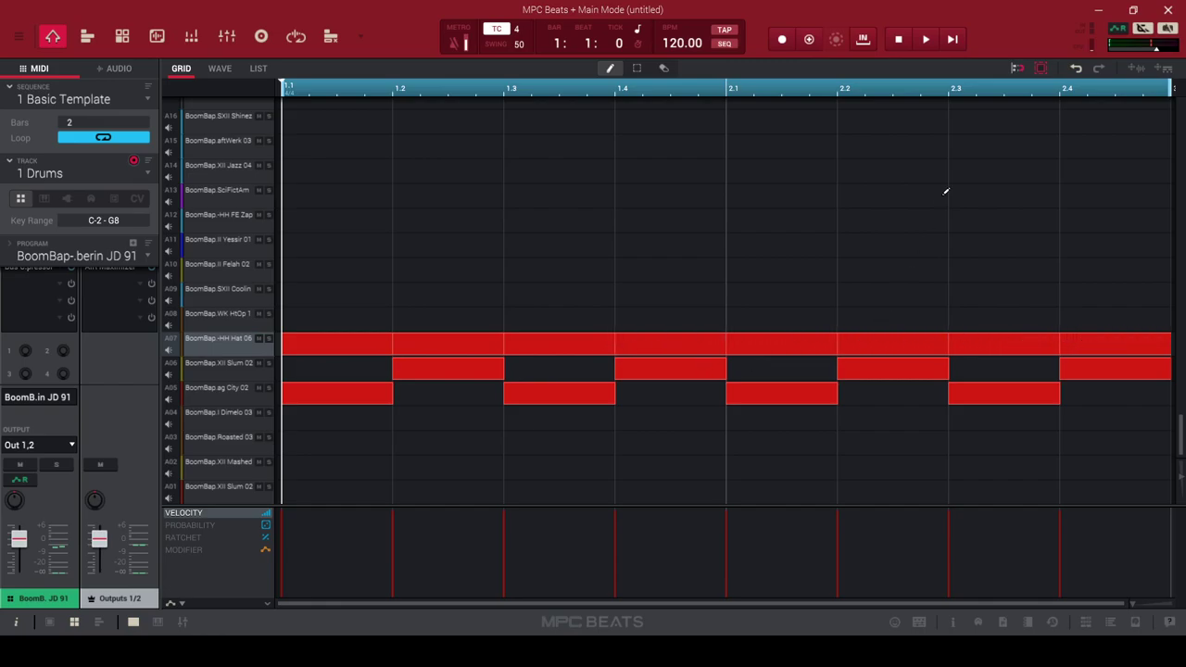
pyautogui.click(935, 38)
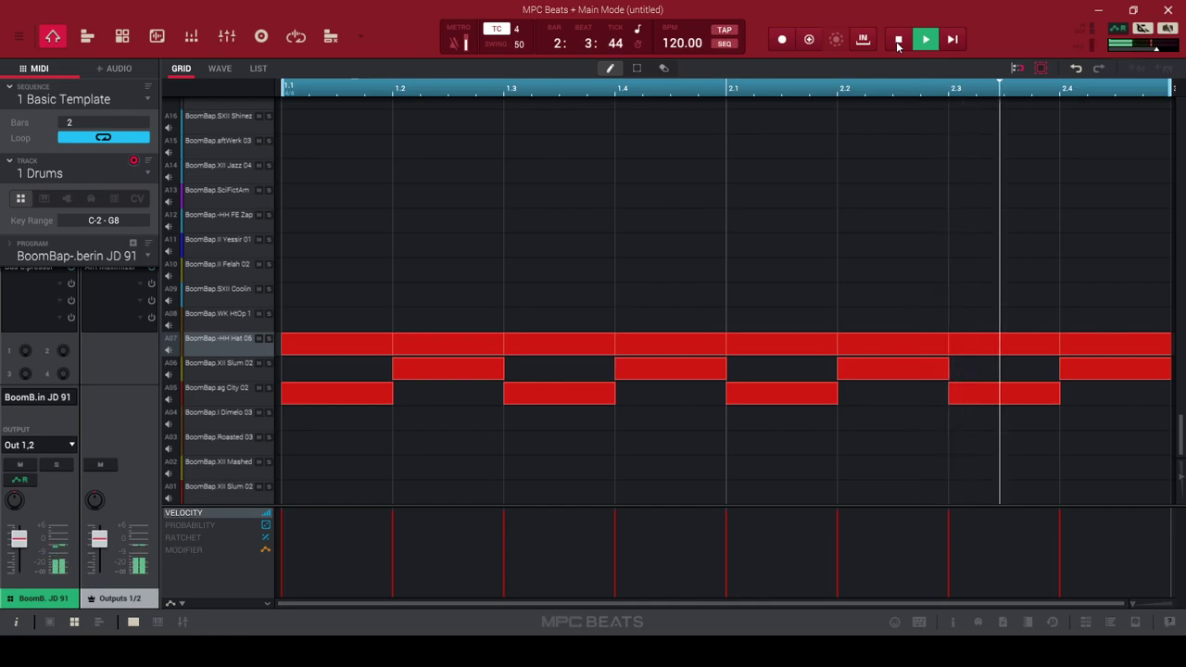
pyautogui.click(898, 39)
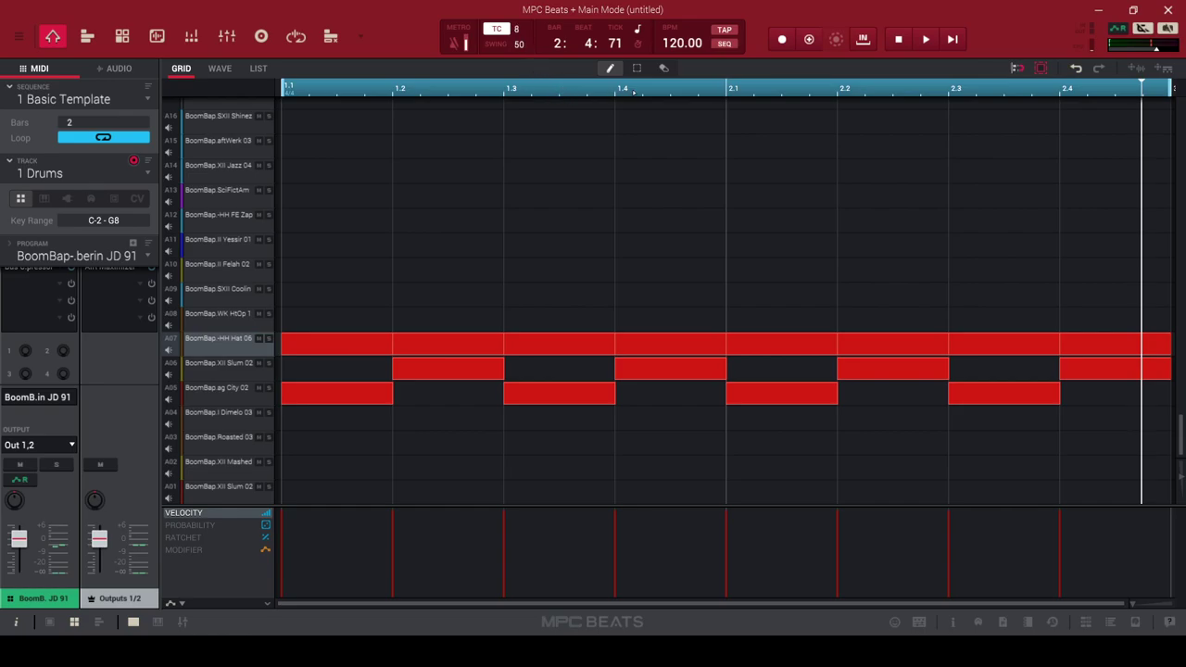
# Erase all eight quarter-note hi-hat hits from the pad A07 row across both bars
pyautogui.click(663, 70)
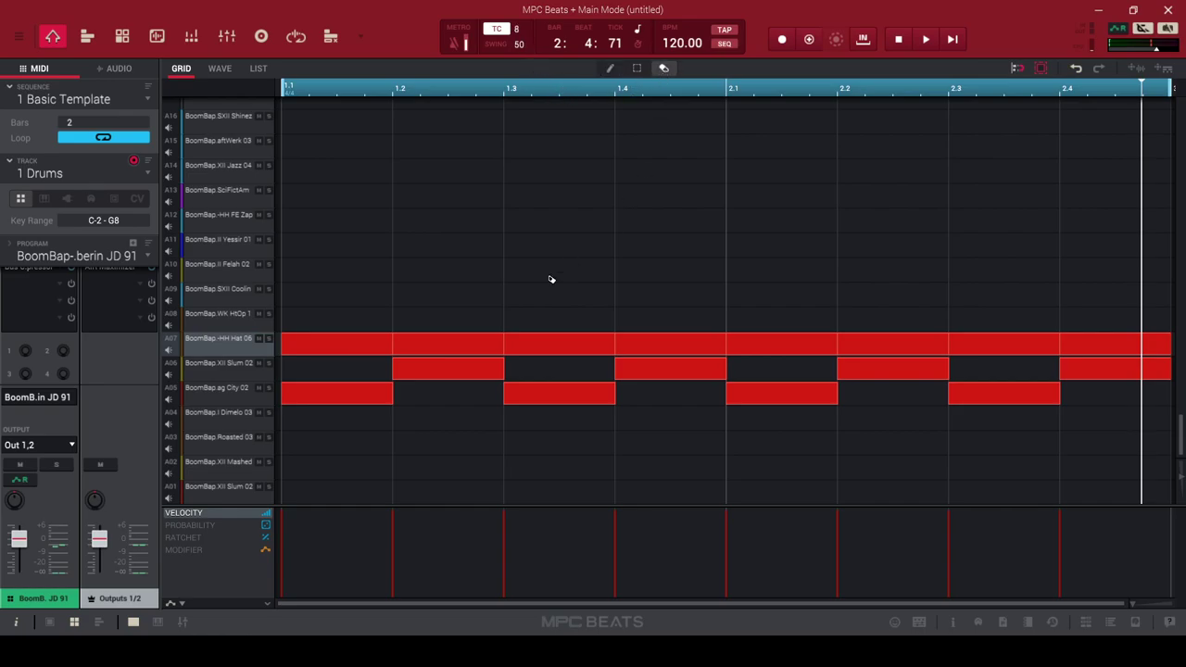
pyautogui.click(350, 347)
pyautogui.click(437, 344)
pyautogui.click(556, 345)
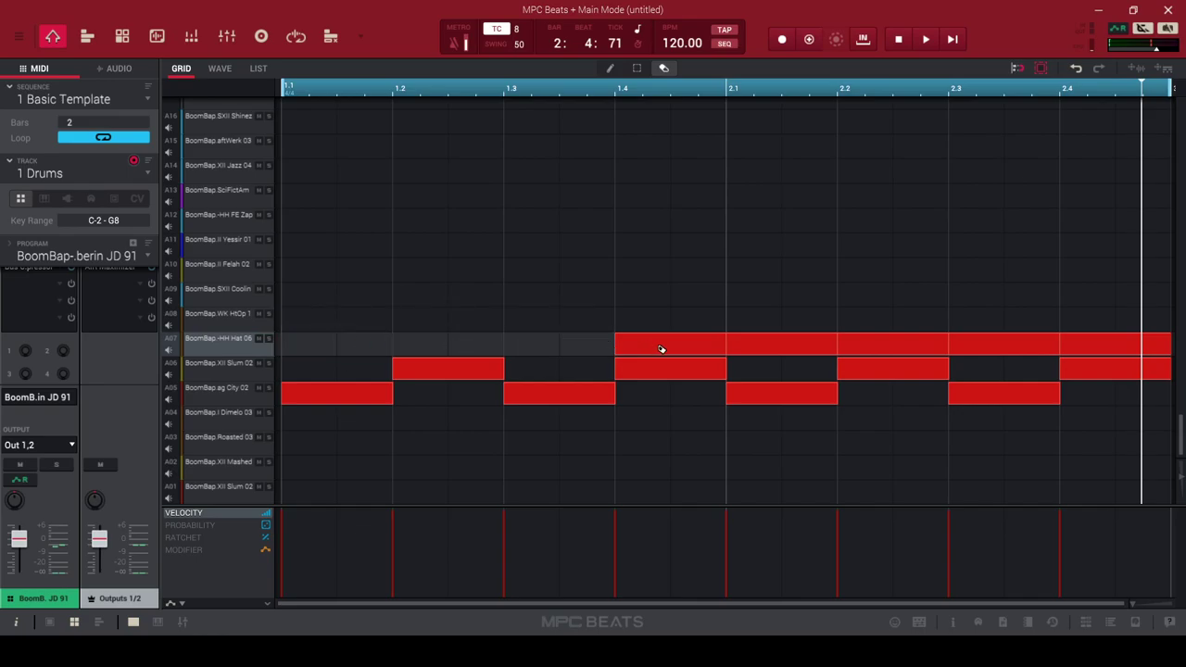
pyautogui.click(686, 345)
pyautogui.click(769, 343)
pyautogui.click(869, 348)
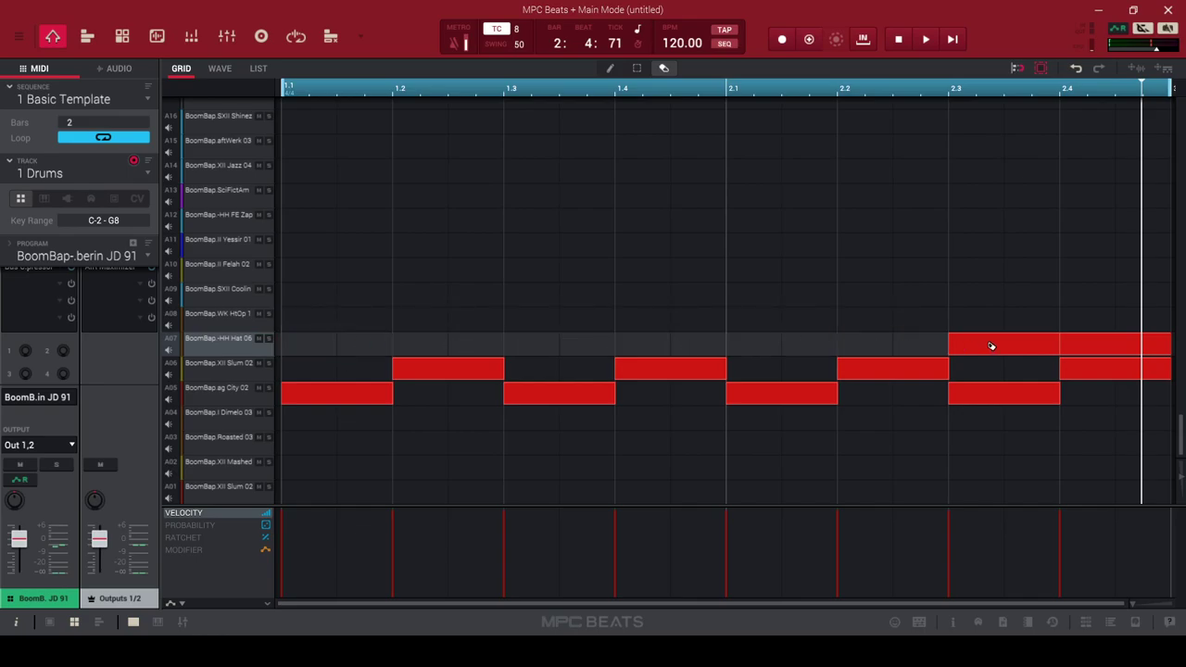
pyautogui.click(991, 348)
pyautogui.click(1070, 348)
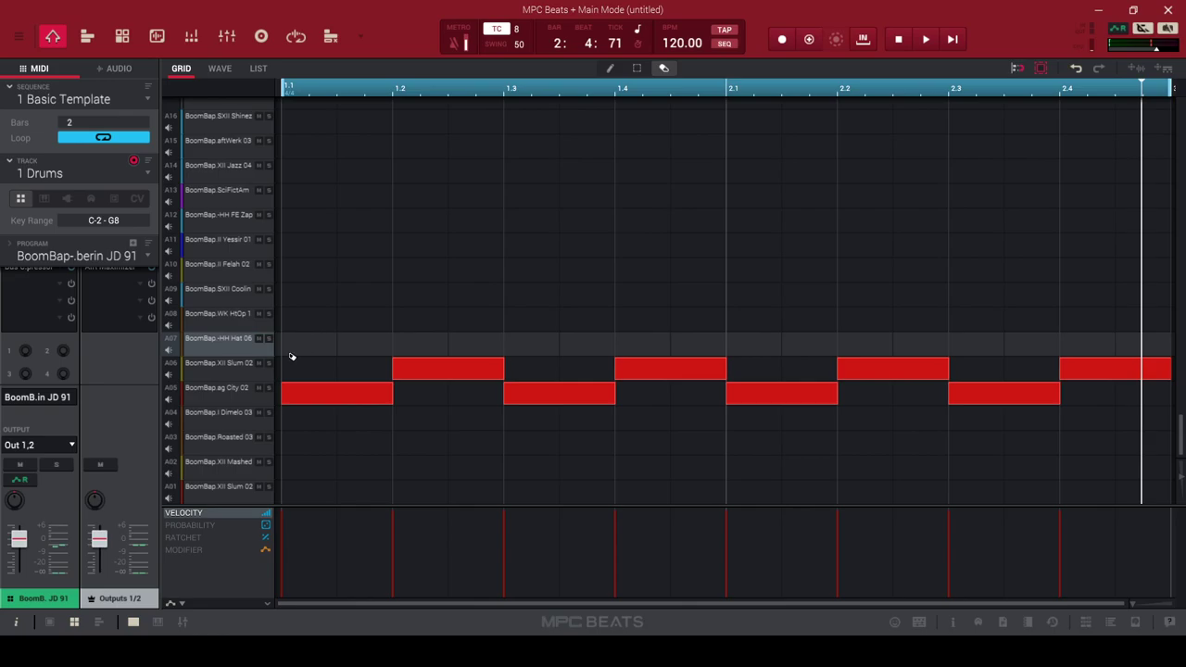
# Fill the hi-hat row on pad A07 with eighth notes across both bars and play back the beat
pyautogui.click(611, 70)
pyautogui.moveTo(315, 339); pyautogui.dragTo(677, 342)
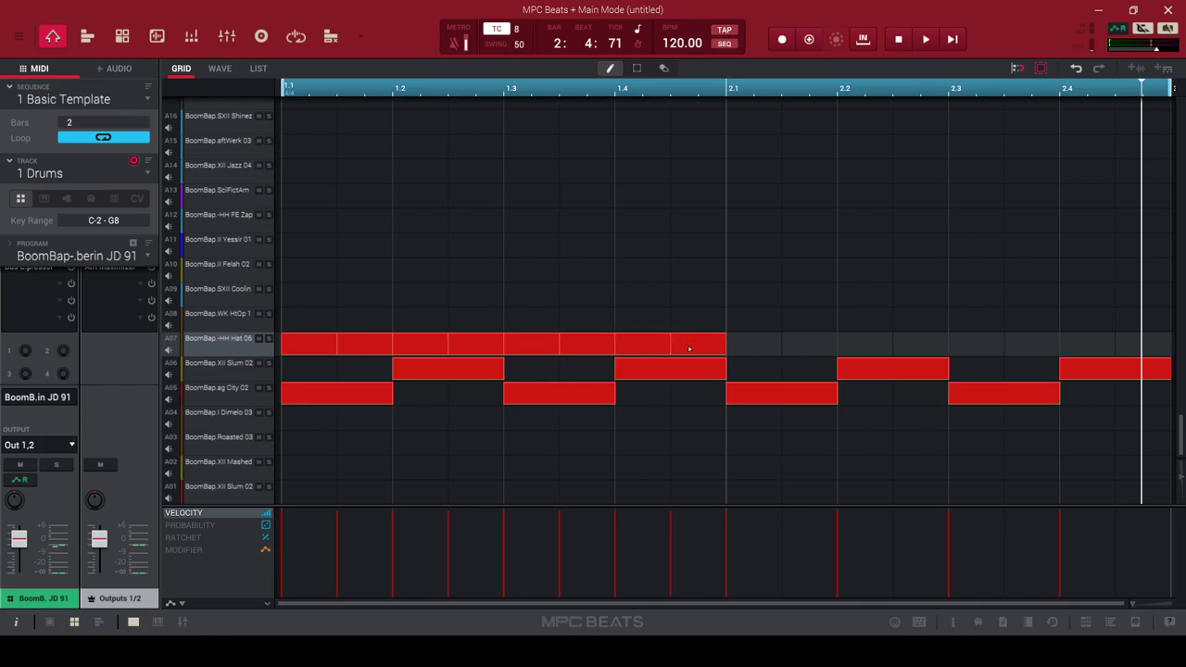
pyautogui.moveTo(762, 342); pyautogui.dragTo(1142, 345)
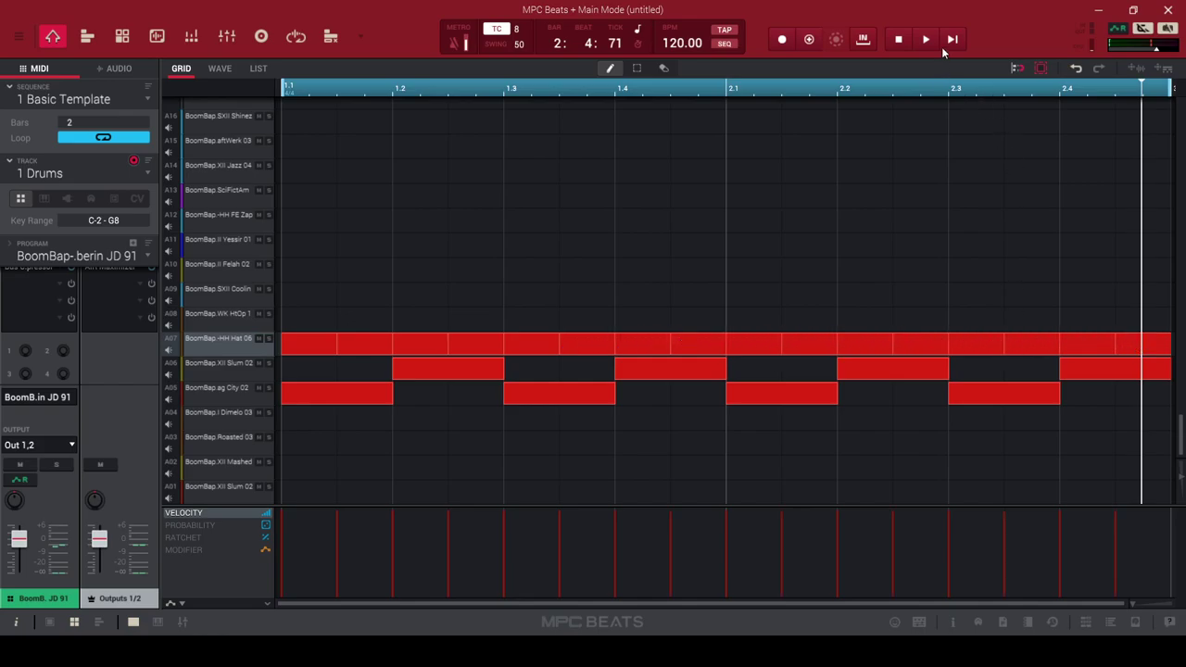
pyautogui.press('space')
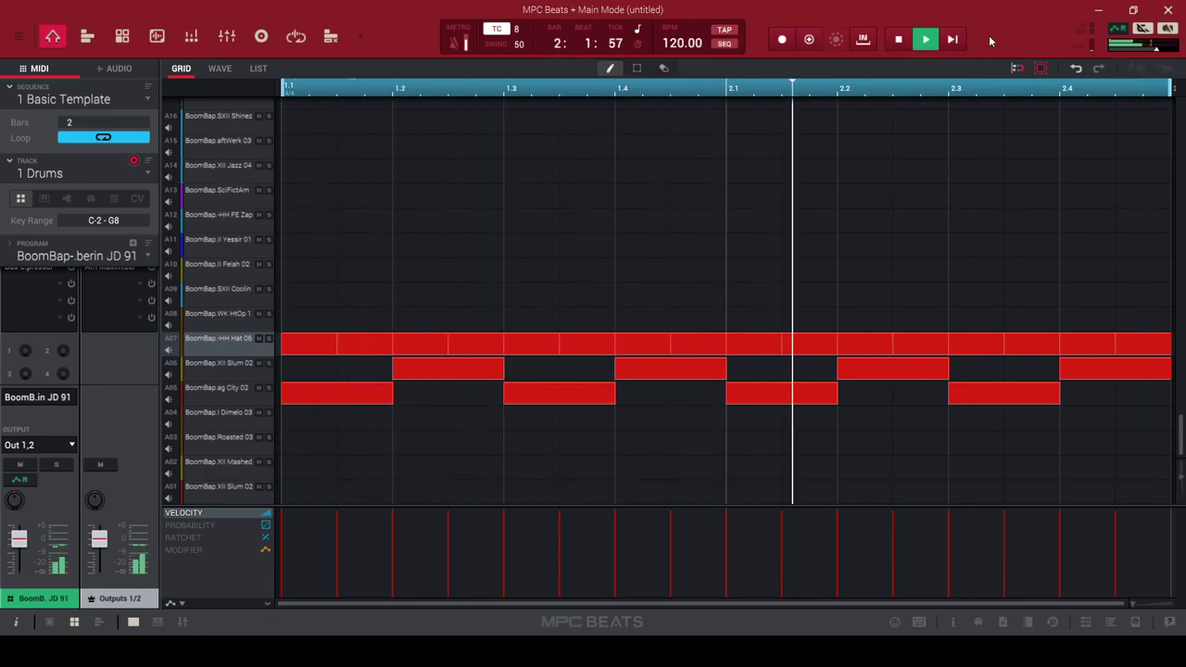
pyautogui.click(896, 43)
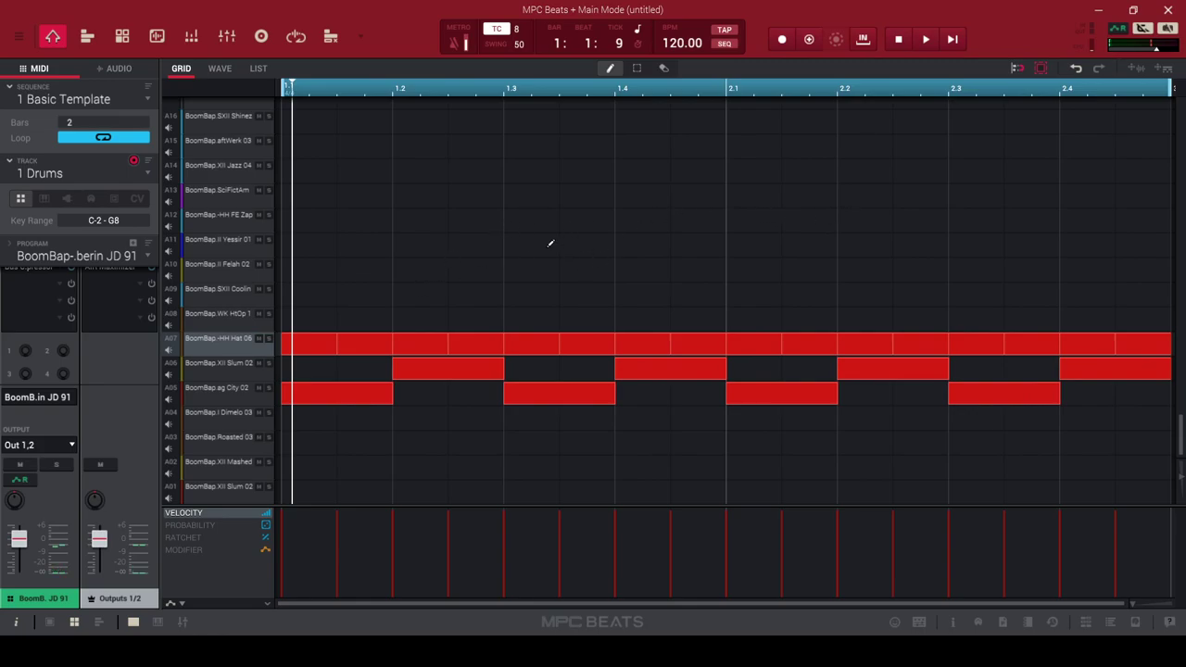
# Erase every eighth-note hi-hat hit from the pad A07 row across both bars
pyautogui.click(663, 69)
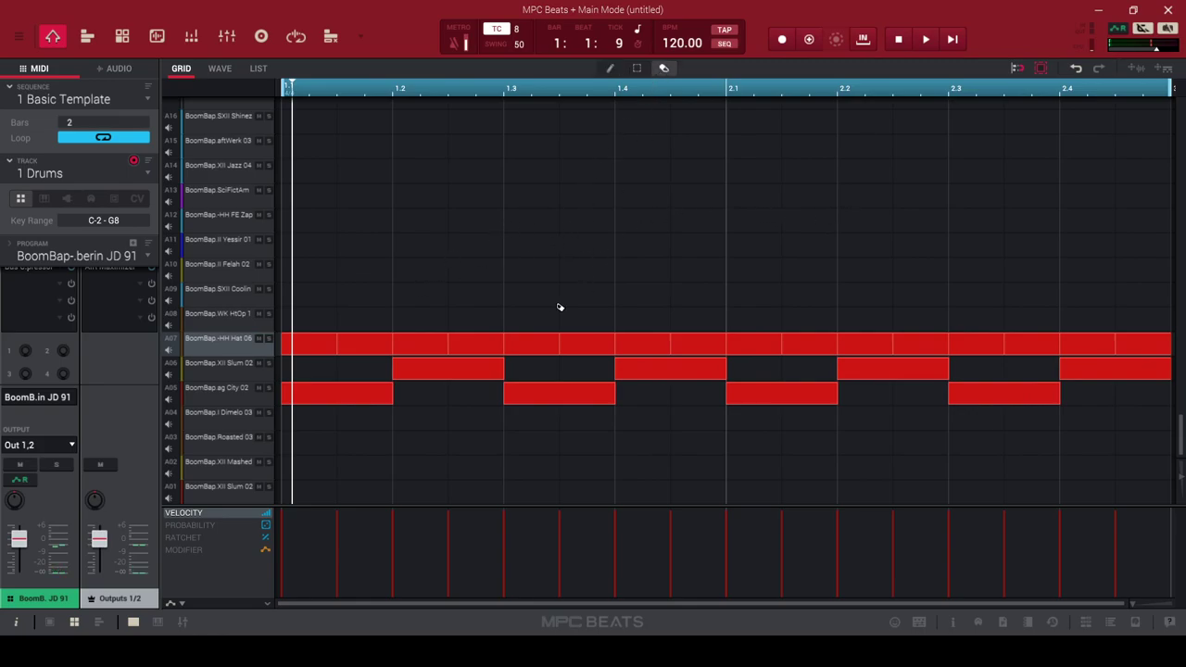
pyautogui.click(315, 340)
pyautogui.click(371, 341)
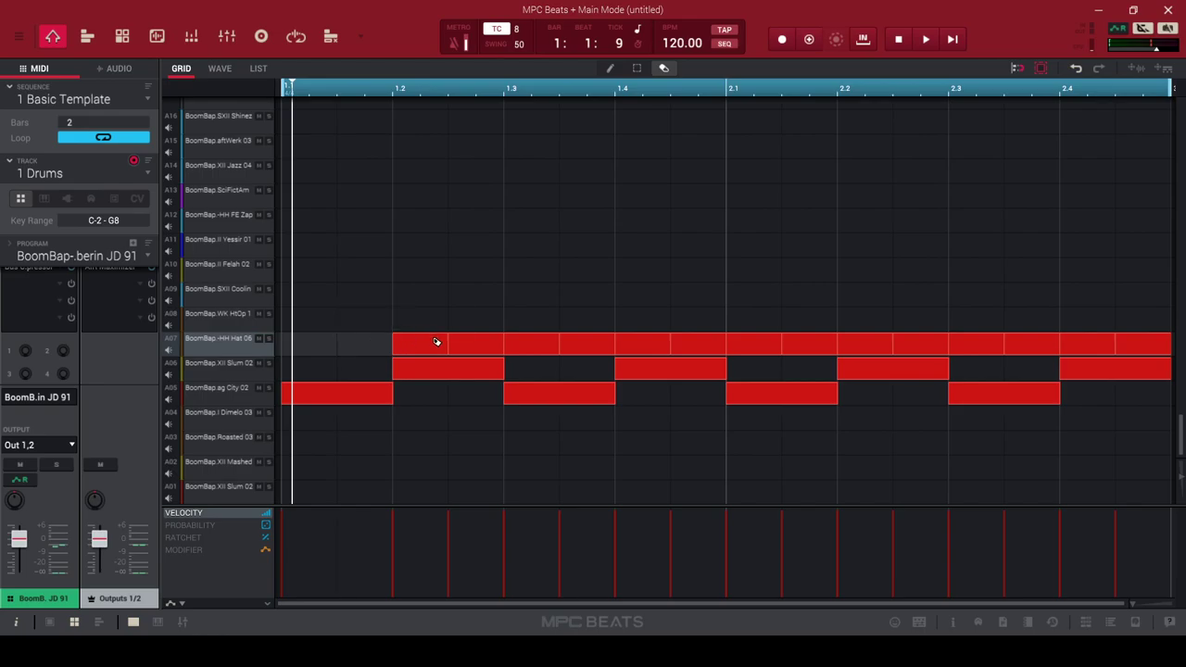
pyautogui.click(437, 344)
pyautogui.click(481, 343)
pyautogui.click(538, 350)
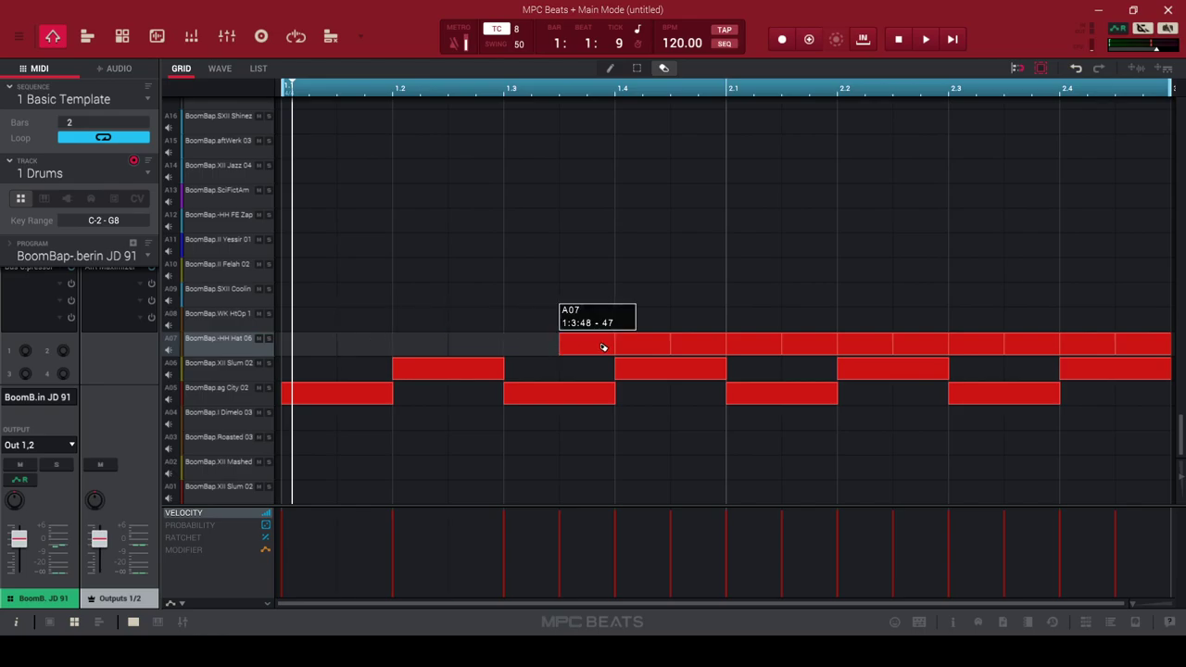
pyautogui.click(603, 348)
pyautogui.click(650, 348)
pyautogui.click(705, 348)
pyautogui.click(751, 347)
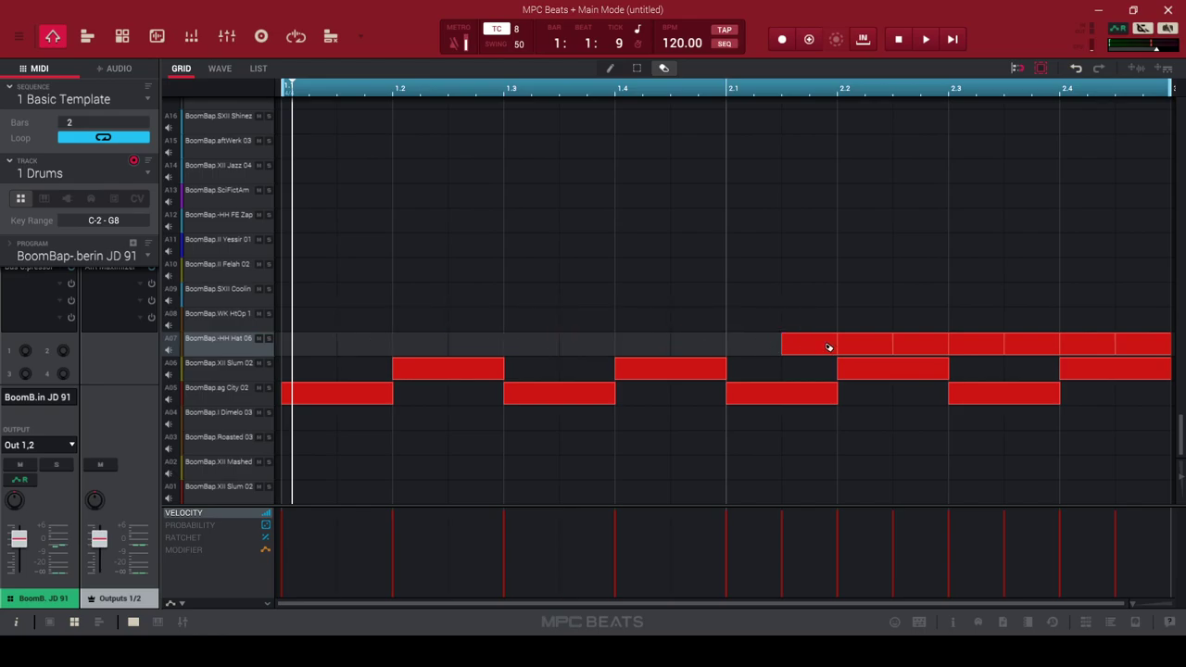
pyautogui.click(829, 347)
pyautogui.click(880, 346)
pyautogui.click(932, 349)
pyautogui.click(973, 348)
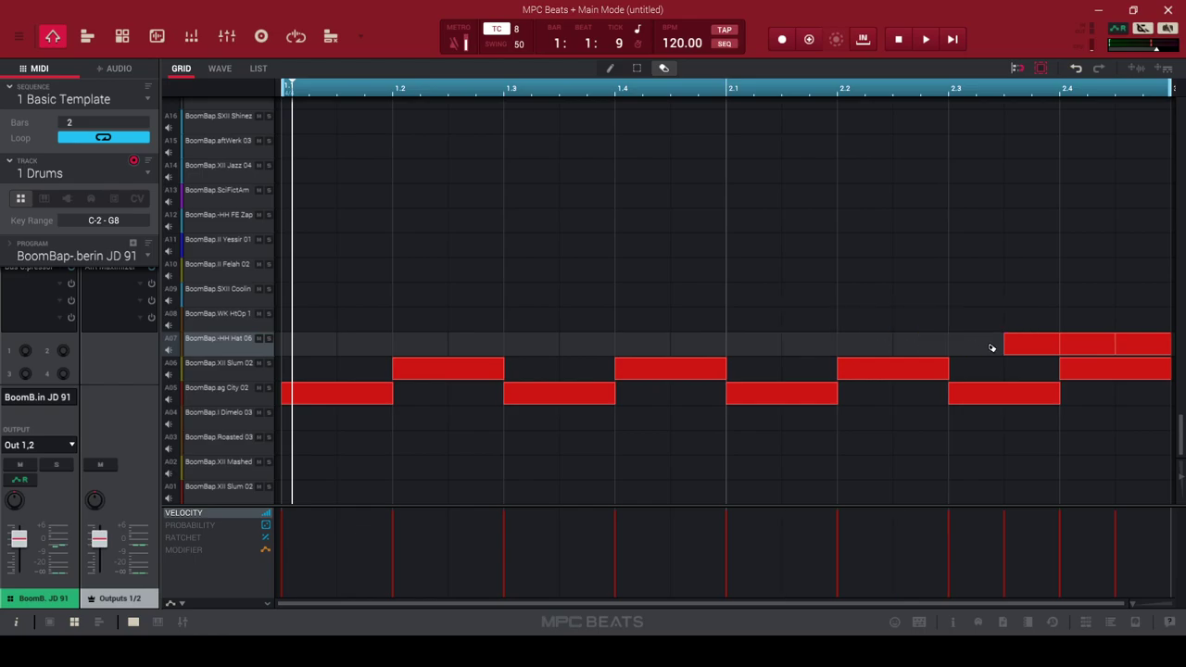
pyautogui.click(1026, 345)
pyautogui.click(1069, 346)
pyautogui.click(1143, 346)
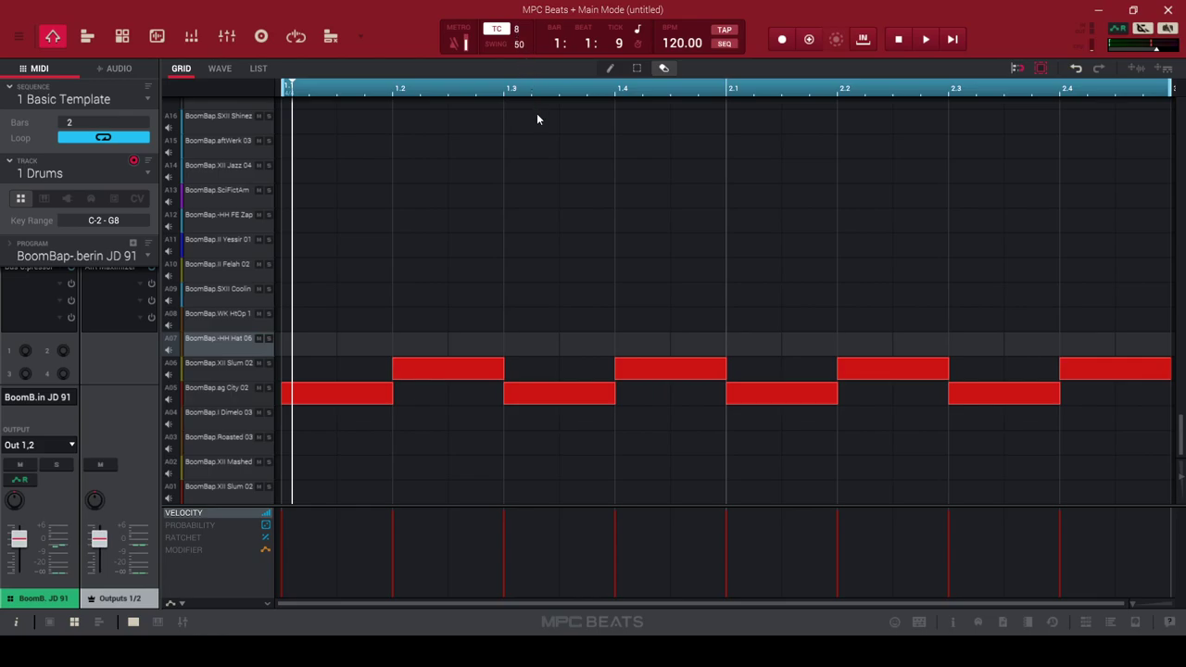
# Set the time correct division to 16, fill the pad A07 hi-hat row with sixteenth notes across both bars, and play it back
pyautogui.moveTo(540, 115); pyautogui.dragTo(559, 110)
pyautogui.click(611, 71)
pyautogui.moveTo(291, 340); pyautogui.dragTo(1168, 341)
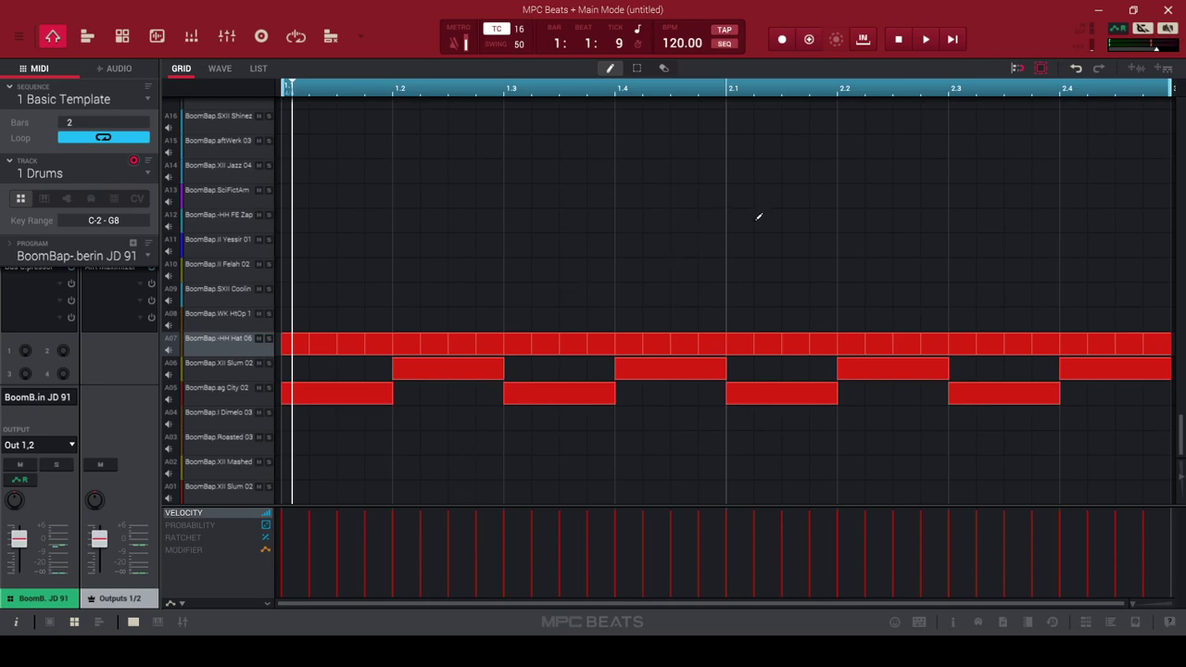
pyautogui.press('space')
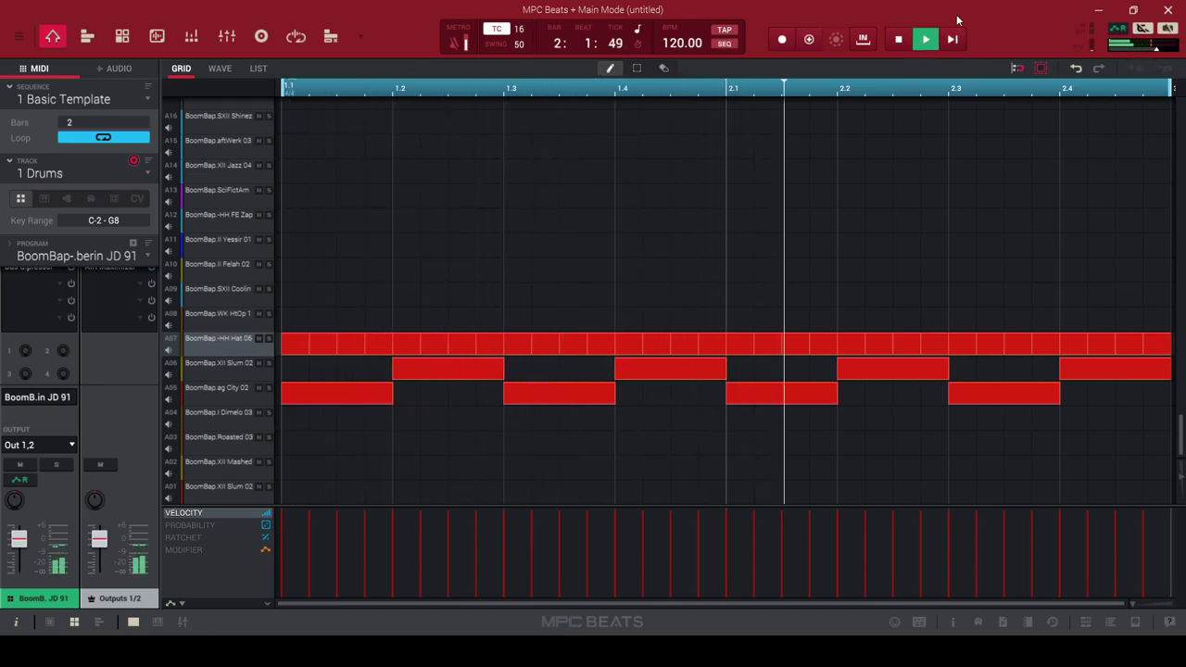
pyautogui.click(899, 39)
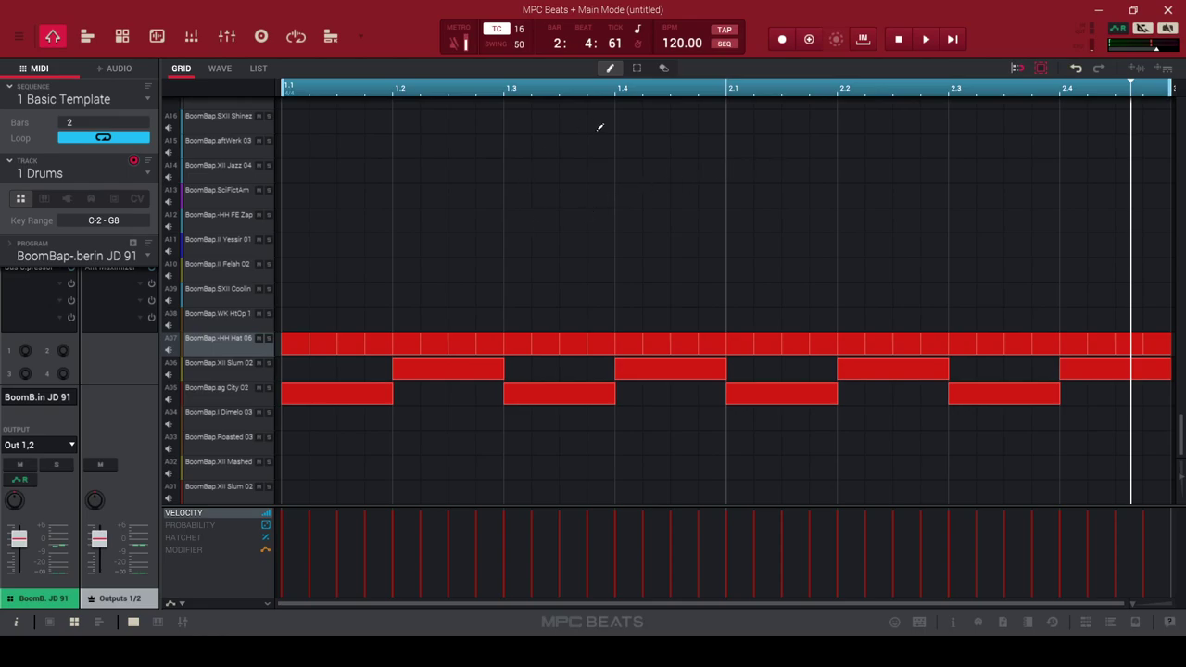
# Erase all the quarter-note hits from the pad A05 and A06 rows across both bars
pyautogui.click(663, 68)
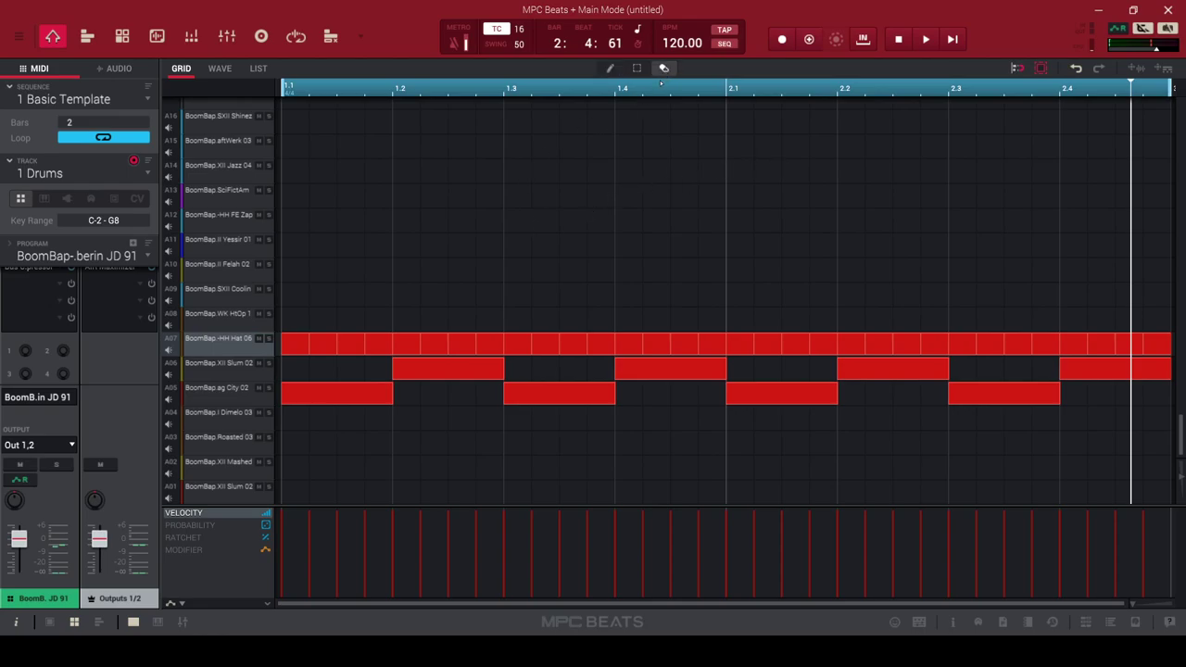
pyautogui.click(321, 401)
pyautogui.click(460, 365)
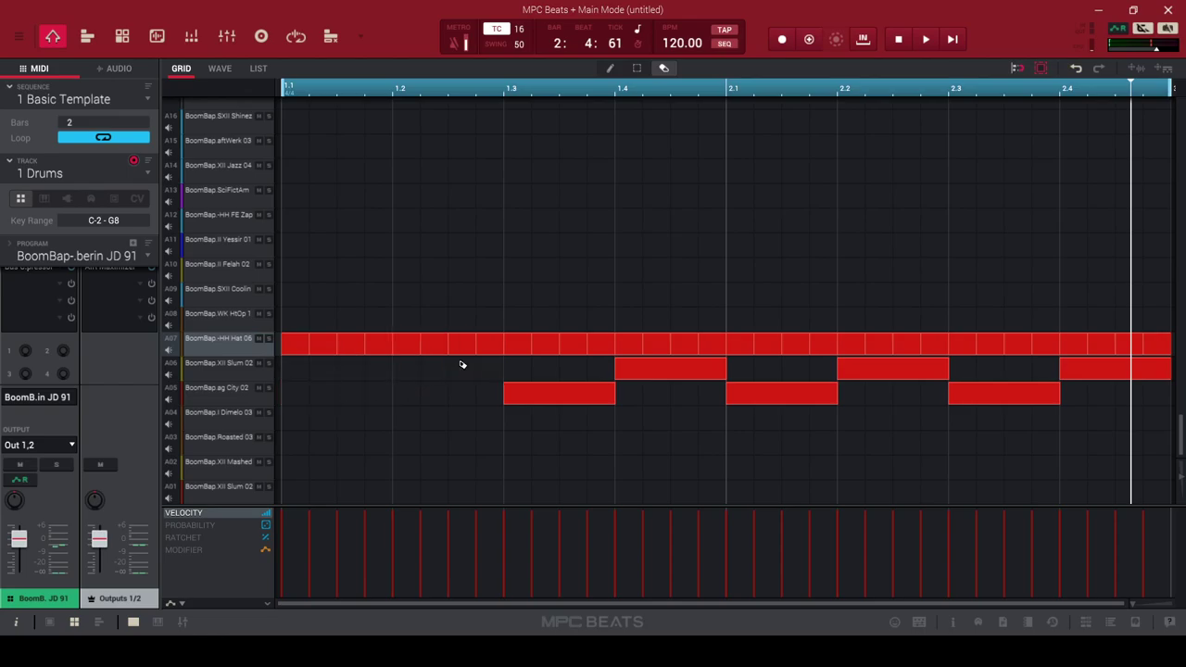
pyautogui.click(569, 395)
pyautogui.click(662, 371)
pyautogui.click(781, 400)
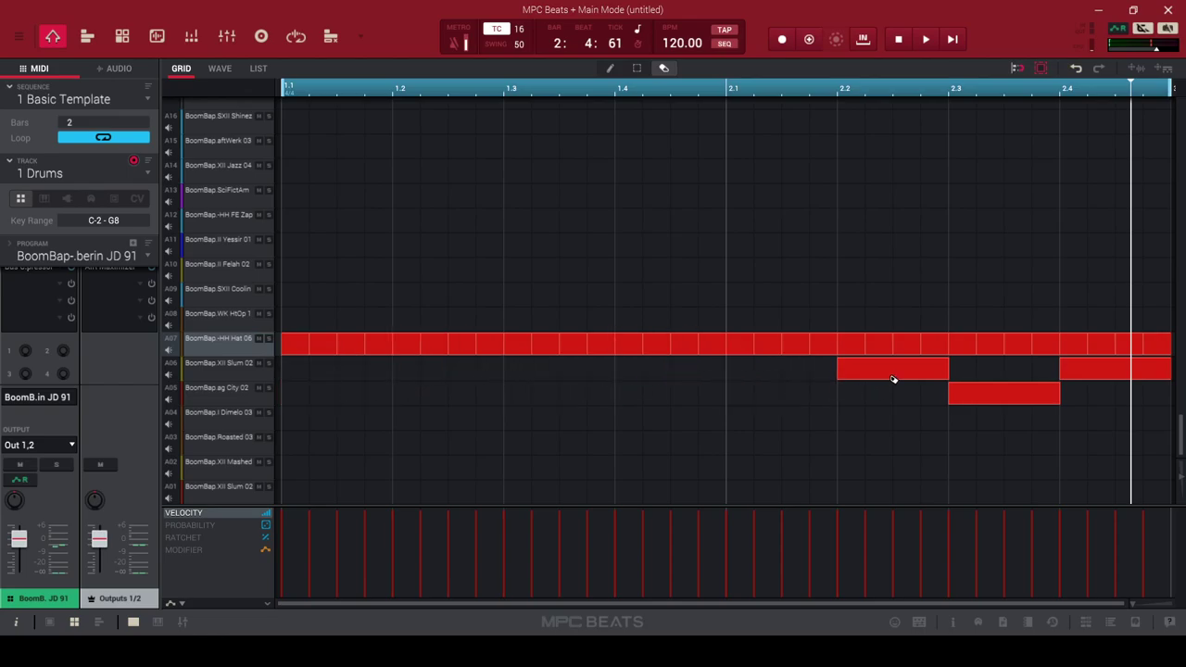
pyautogui.click(917, 375)
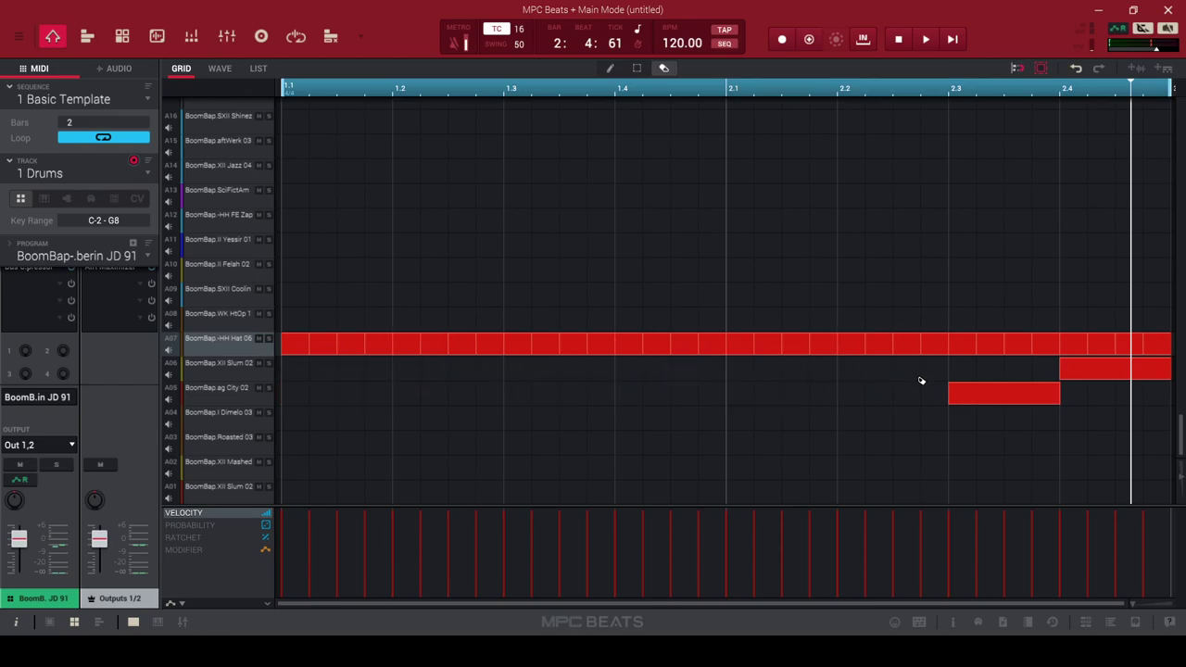
pyautogui.click(1030, 392)
pyautogui.click(1115, 366)
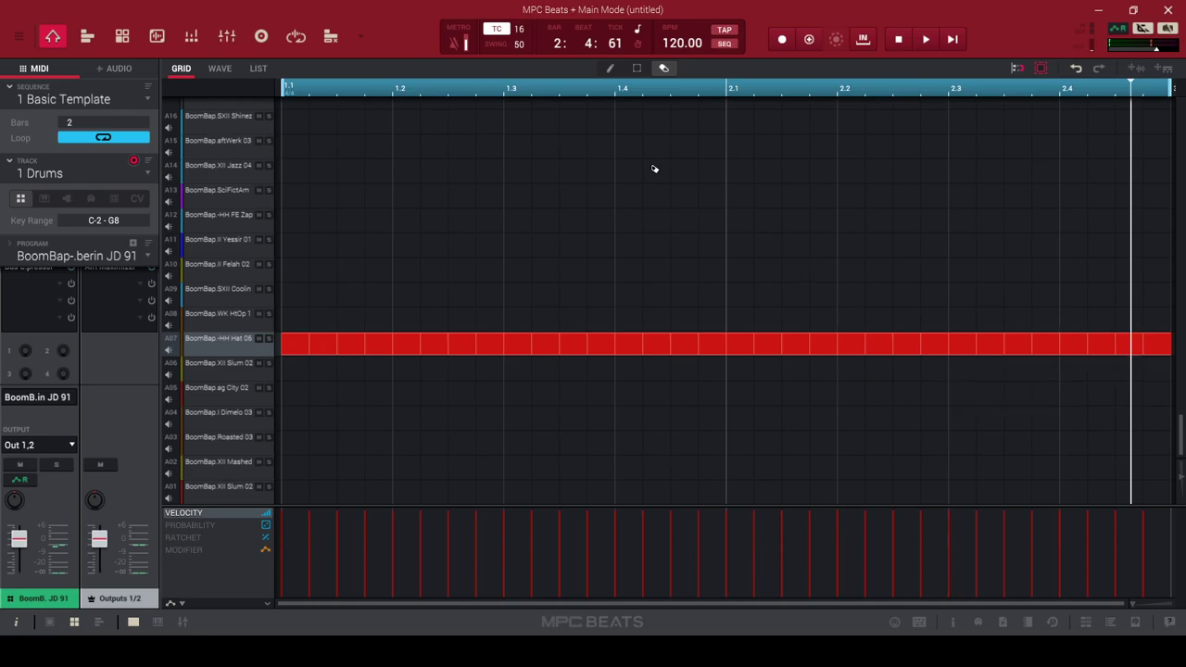
# Draw bar 1 sixteenth hits: A05 on beat 1.1, the last sixteenth of 1.2 and third of 1.3; A06 on 1.2 and 1.4, looping playback
pyautogui.click(611, 70)
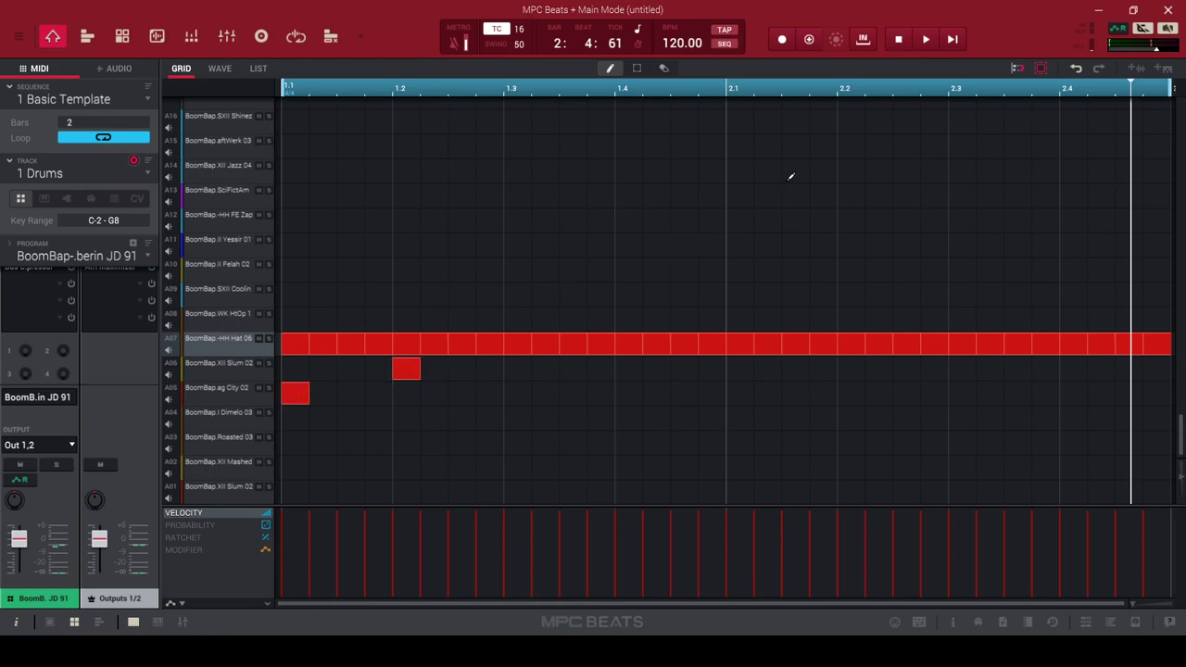
pyautogui.click(928, 38)
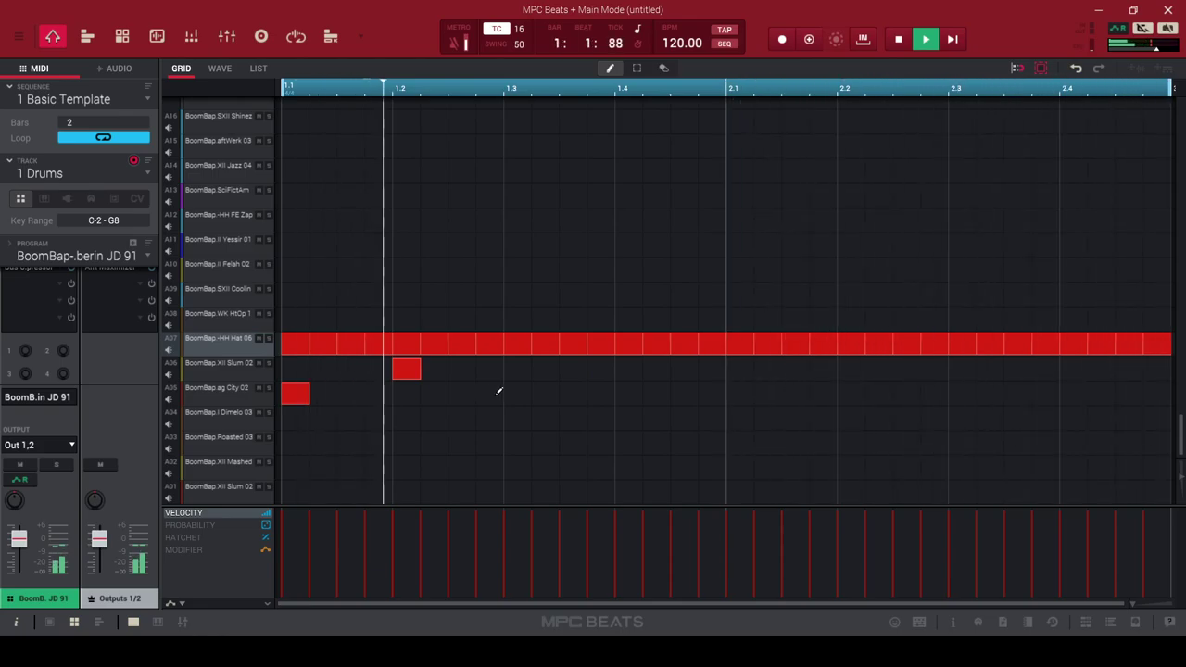
pyautogui.click(491, 393)
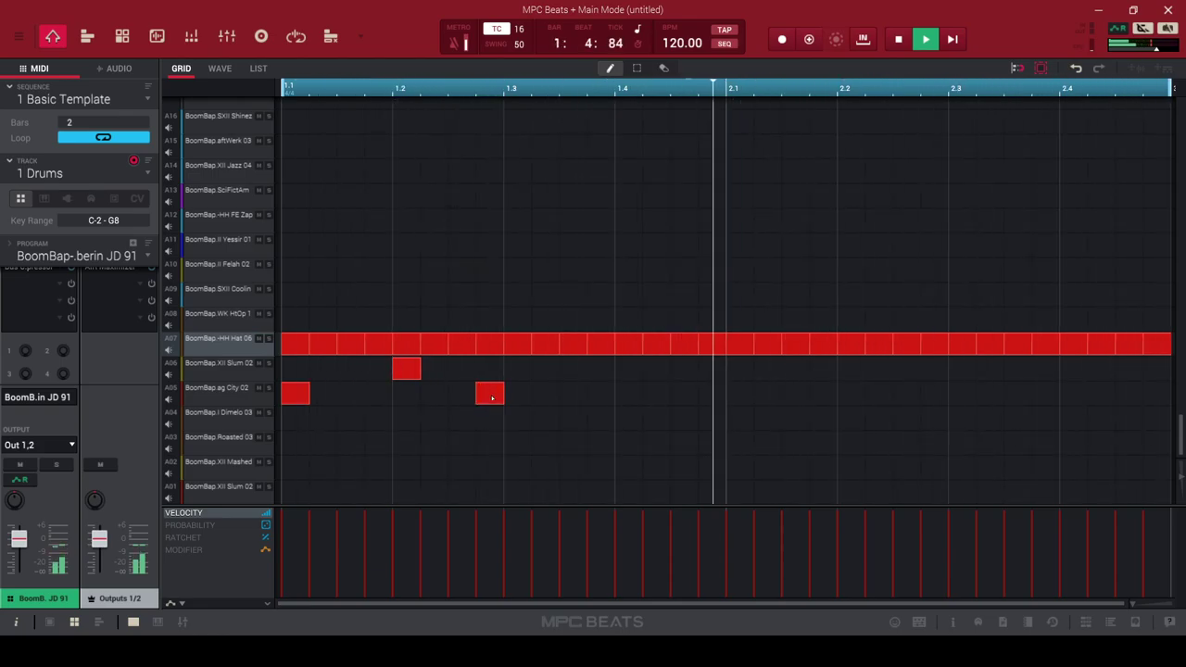
pyautogui.click(545, 393)
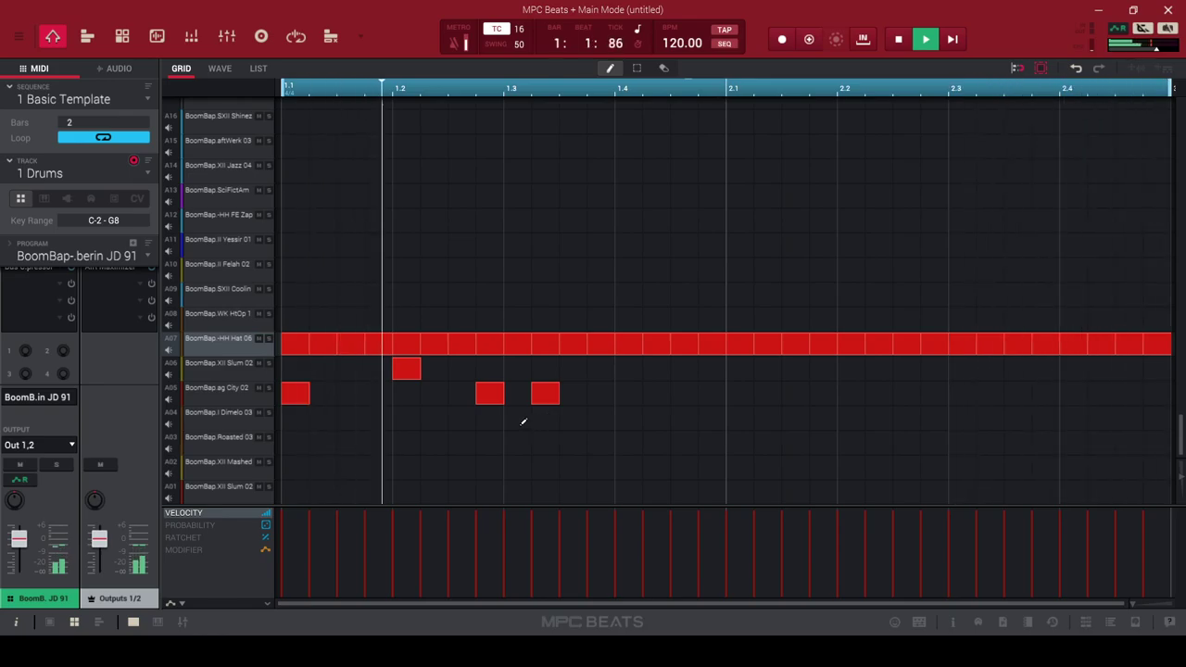
pyautogui.moveTo(540, 396); pyautogui.dragTo(572, 396)
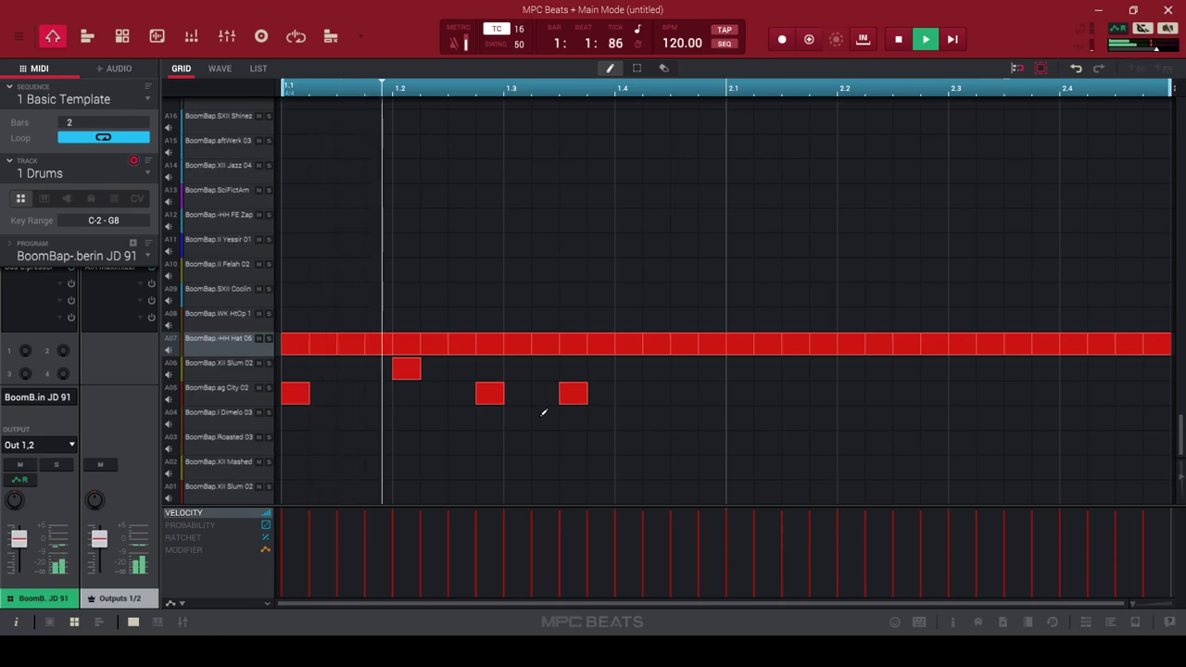
pyautogui.click(632, 369)
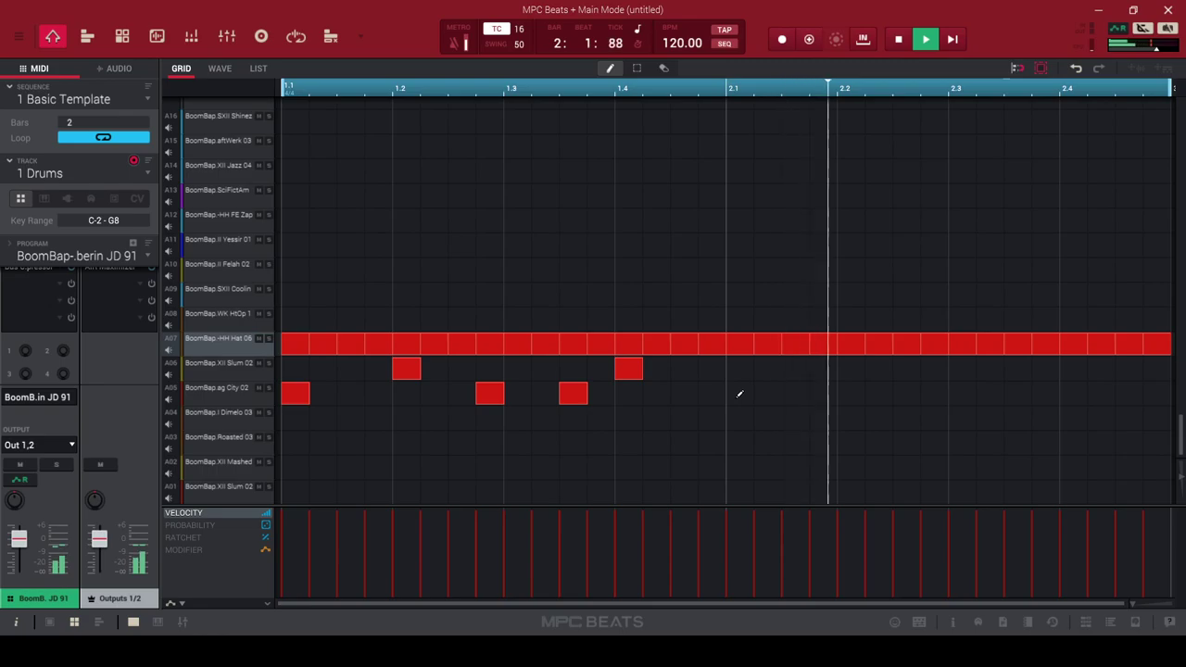
# Add a pad A06 hit on beat 2.2 and pad A05 hits on beat 2.1, the last sixteenth of 2.2, and beat 2.3
pyautogui.click(849, 368)
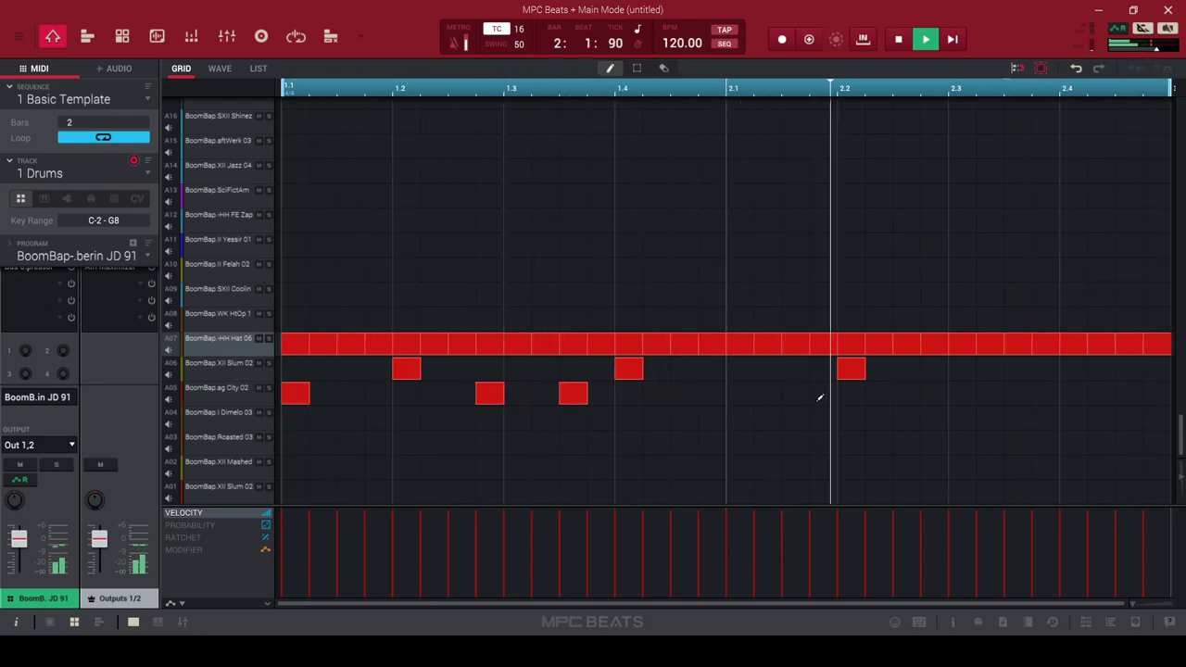
pyautogui.click(741, 395)
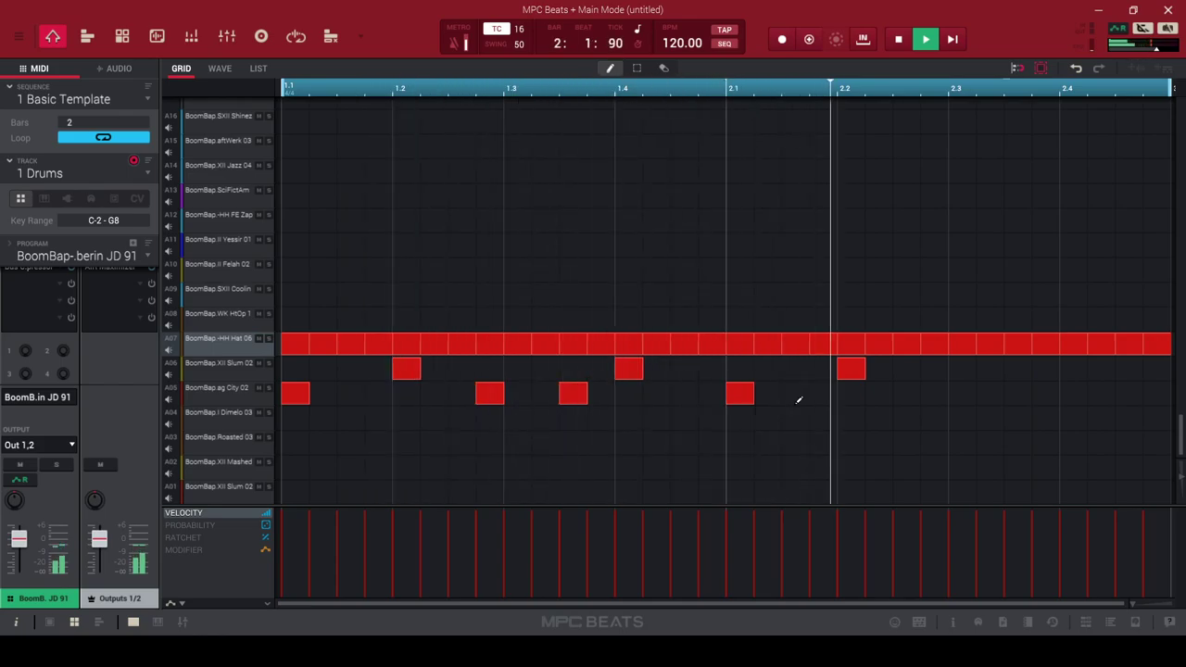
pyautogui.click(939, 393)
pyautogui.click(961, 392)
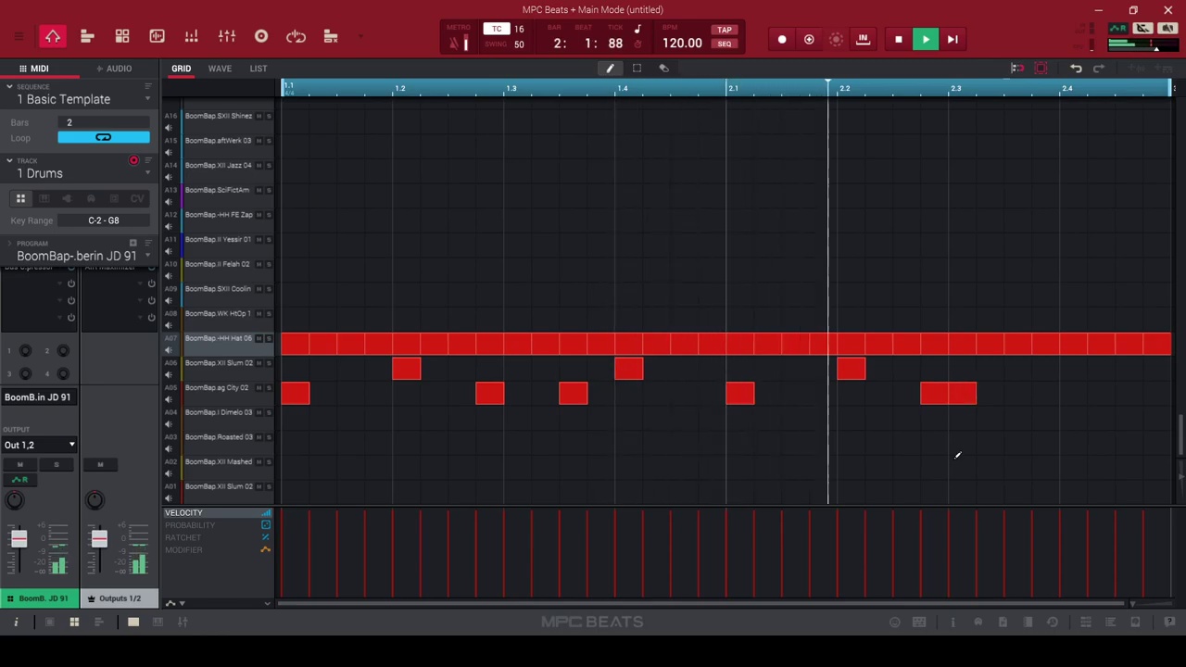
# Rework the pad A05 hits, clearing the late part of beat 2.2 and filling only the second and third sixteenths of beat 2.3
pyautogui.click(911, 393)
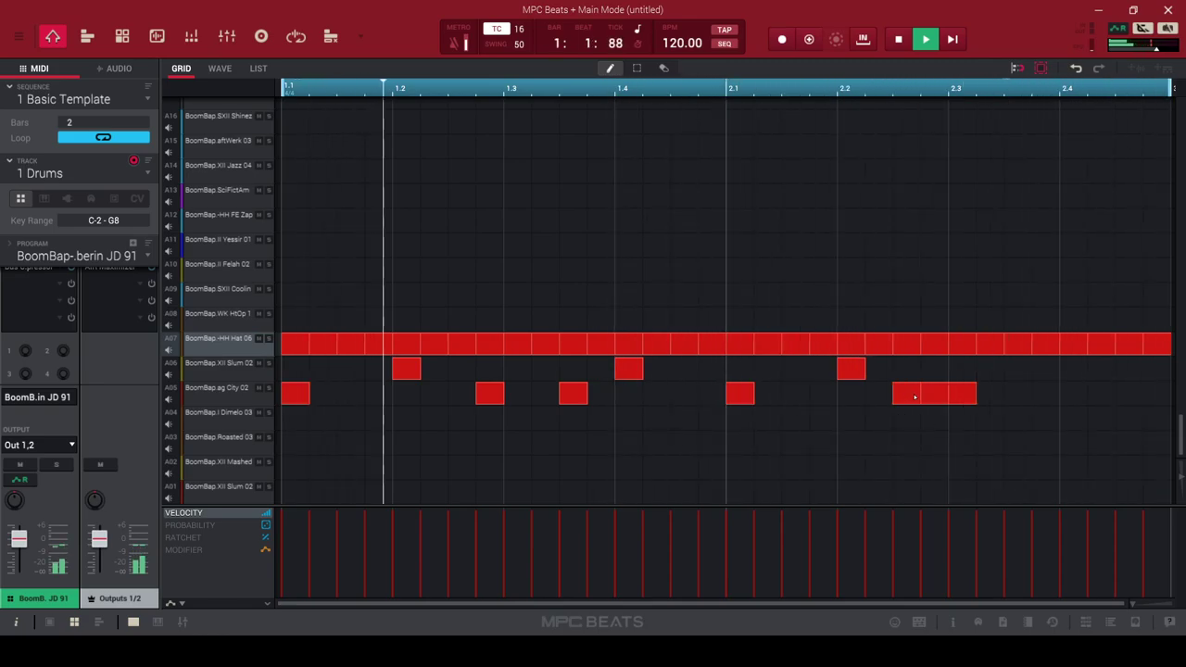
pyautogui.click(932, 393)
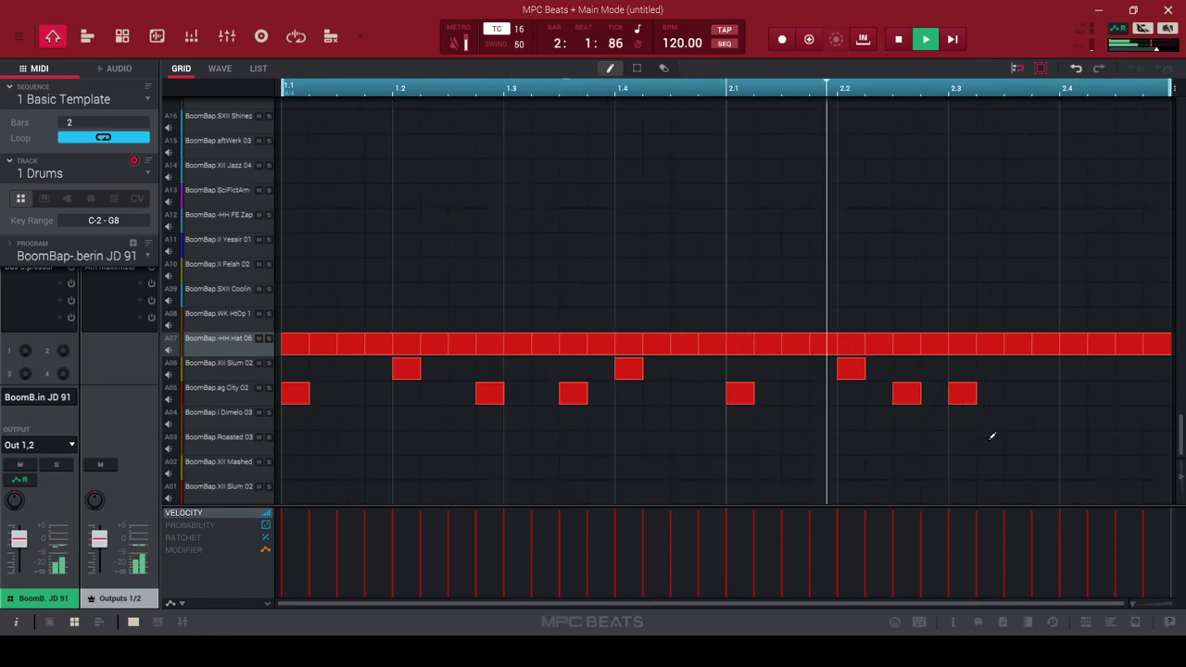
pyautogui.click(905, 393)
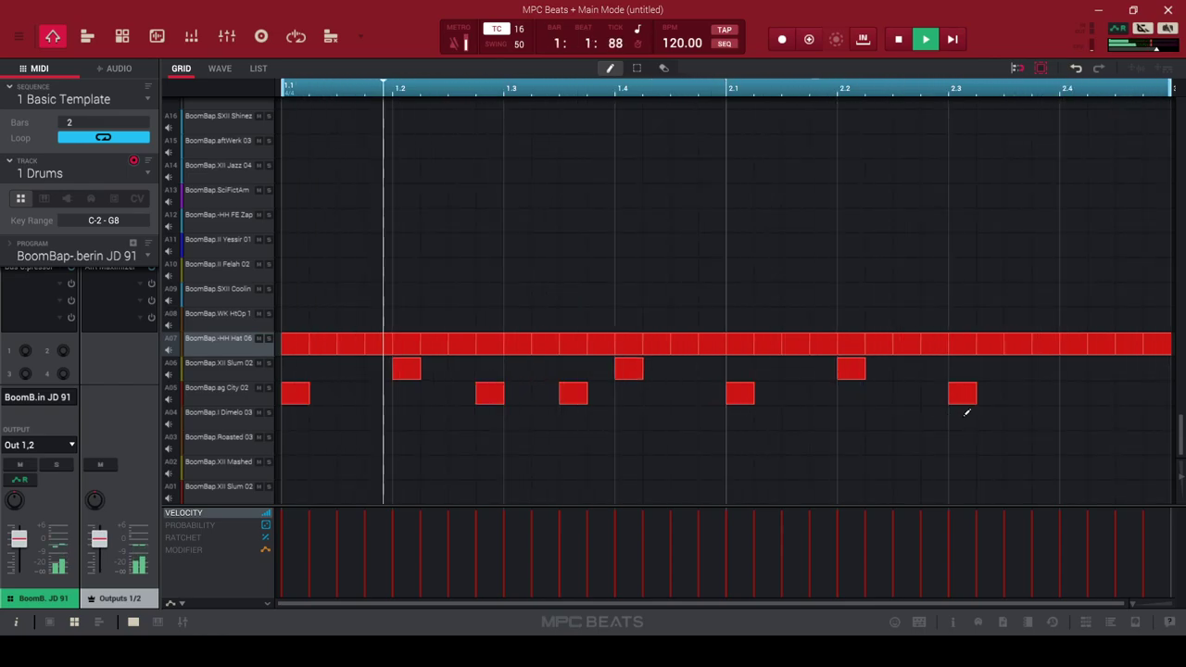
pyautogui.moveTo(960, 393); pyautogui.dragTo(1019, 394)
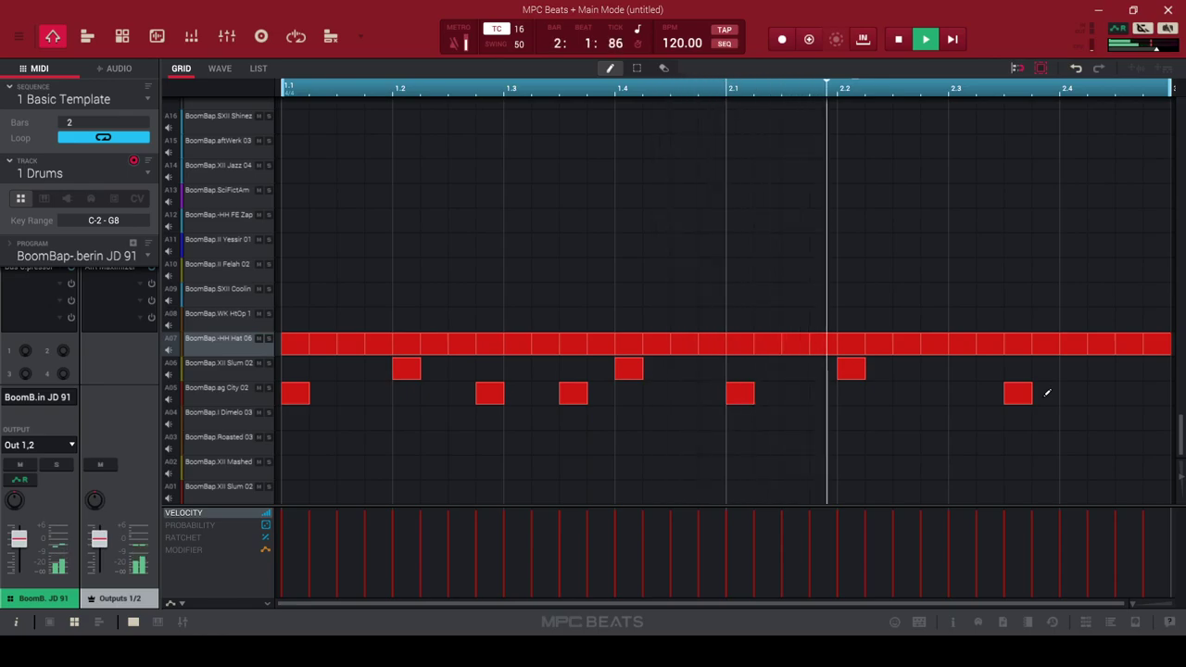
pyautogui.click(989, 394)
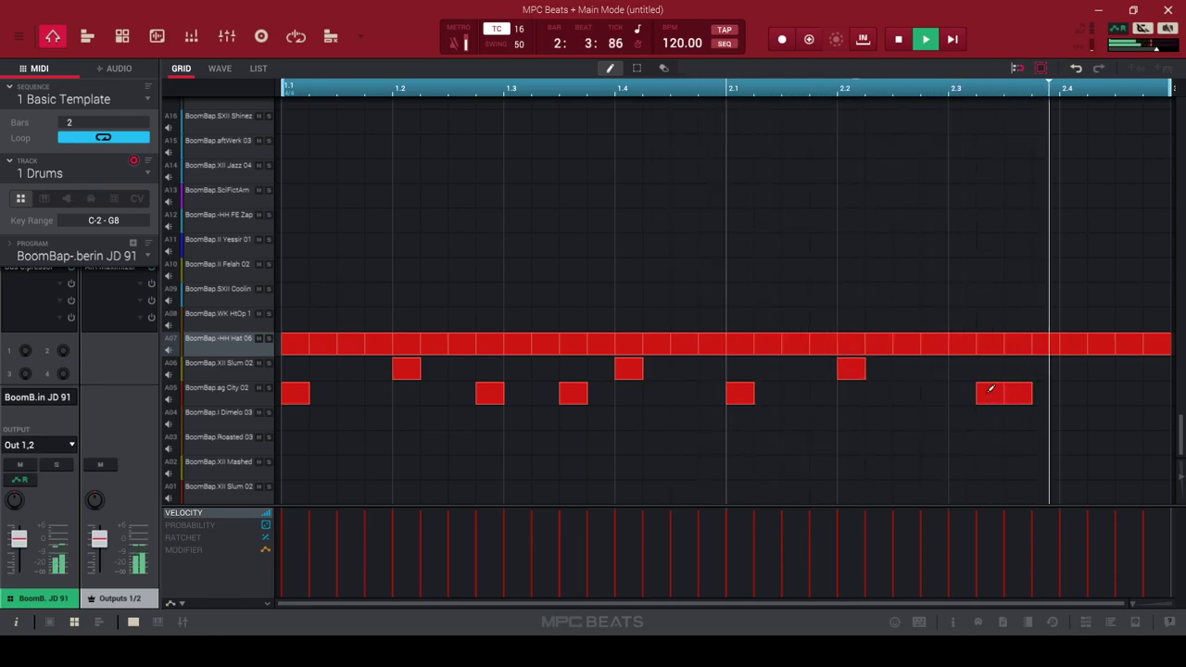
# Add pad A06 hits on the first, third and fourth sixteenths of beat 2.4, and stop playback
pyautogui.click(1075, 371)
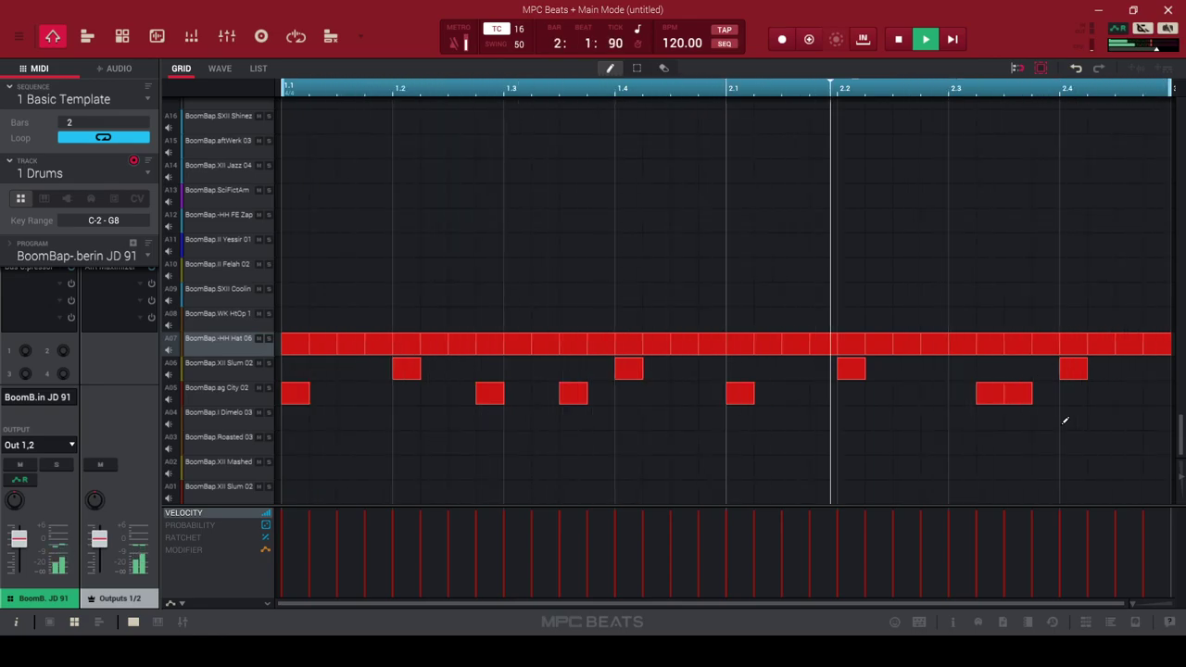
pyautogui.click(1126, 370)
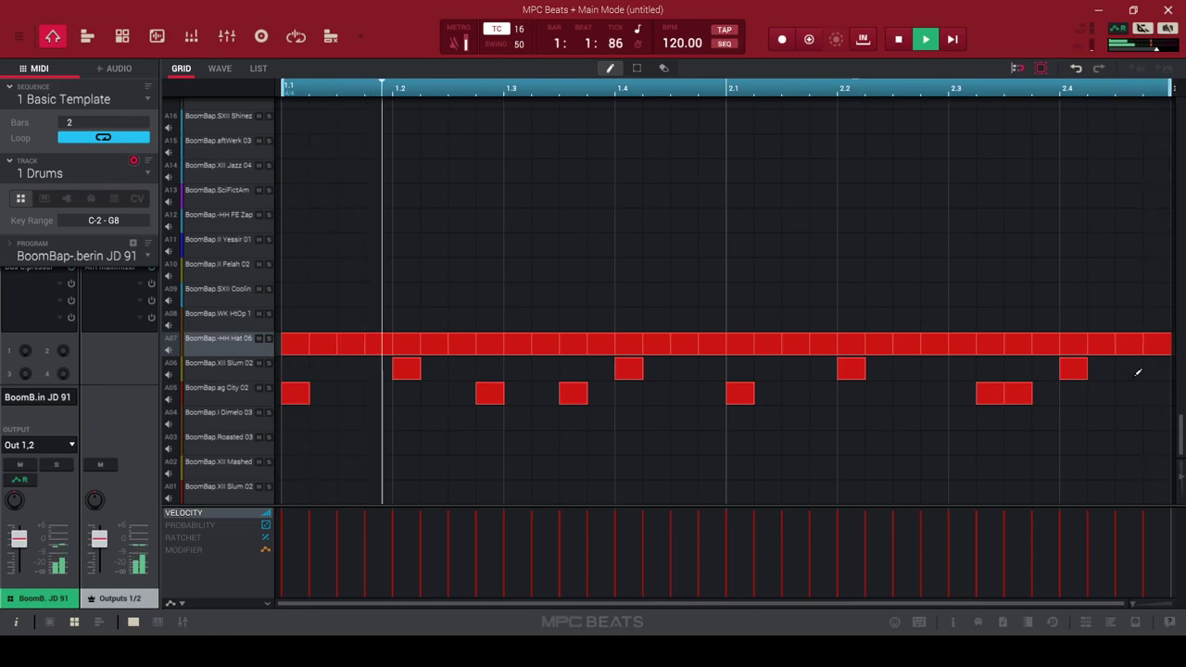
pyautogui.click(1156, 368)
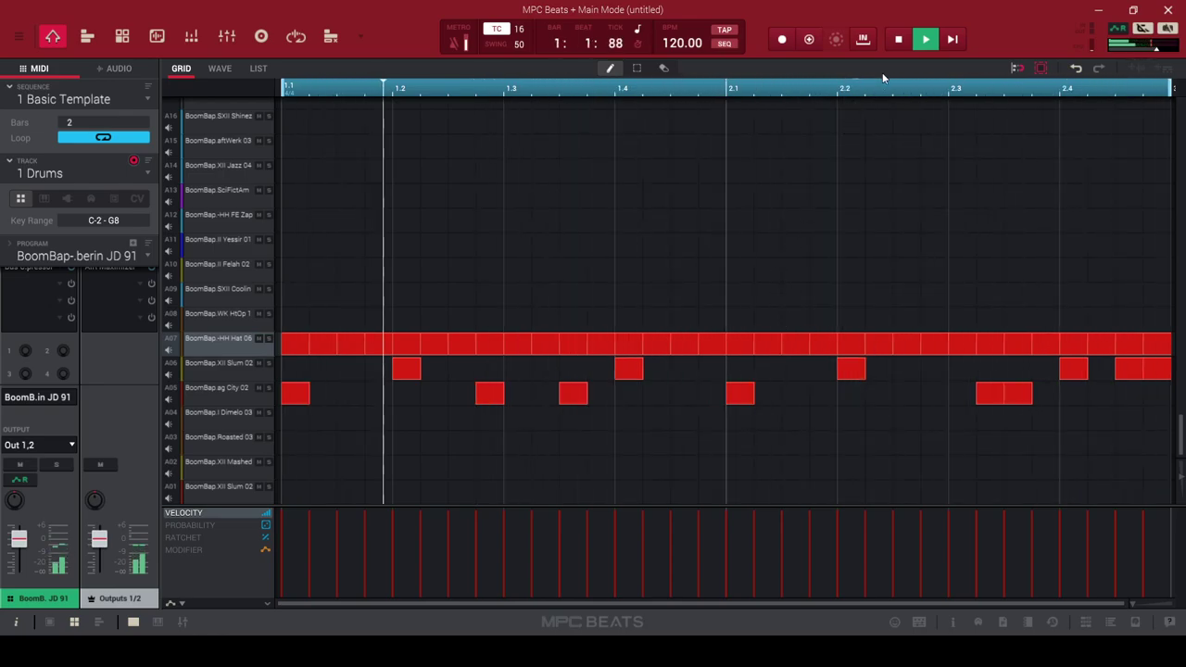
pyautogui.click(899, 39)
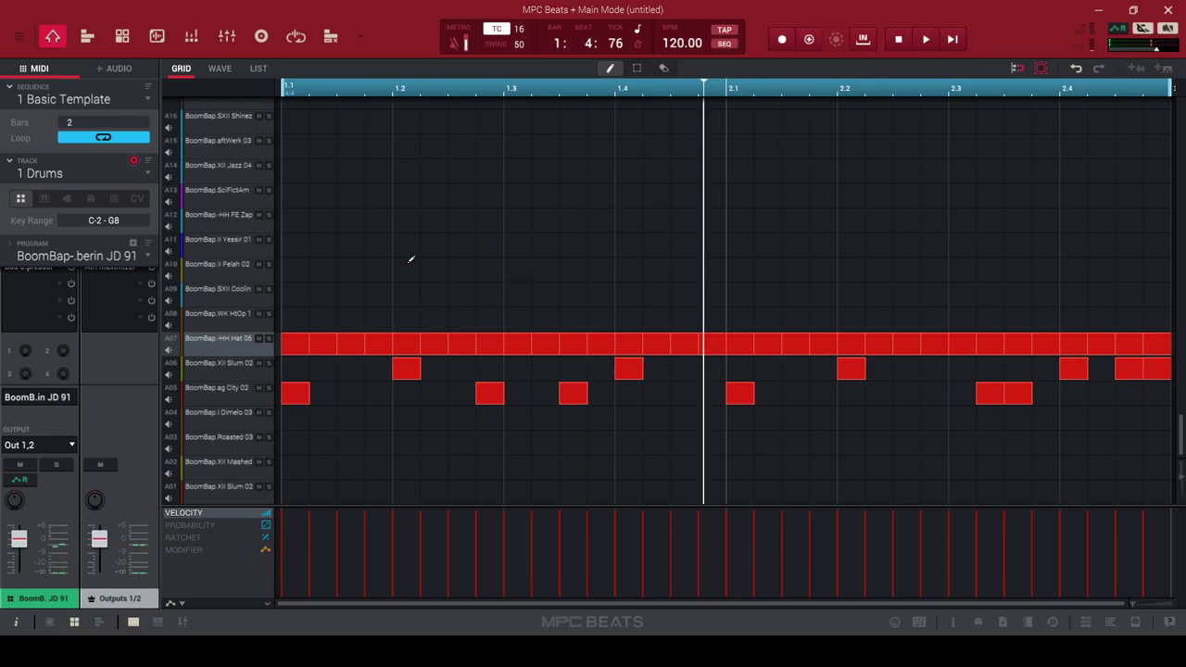
# Audition pads A08 and A09, and add pad A09 hits on the third sixteenth of beats 1.1, 1.2 and 1.3 during playback
pyautogui.click(169, 325)
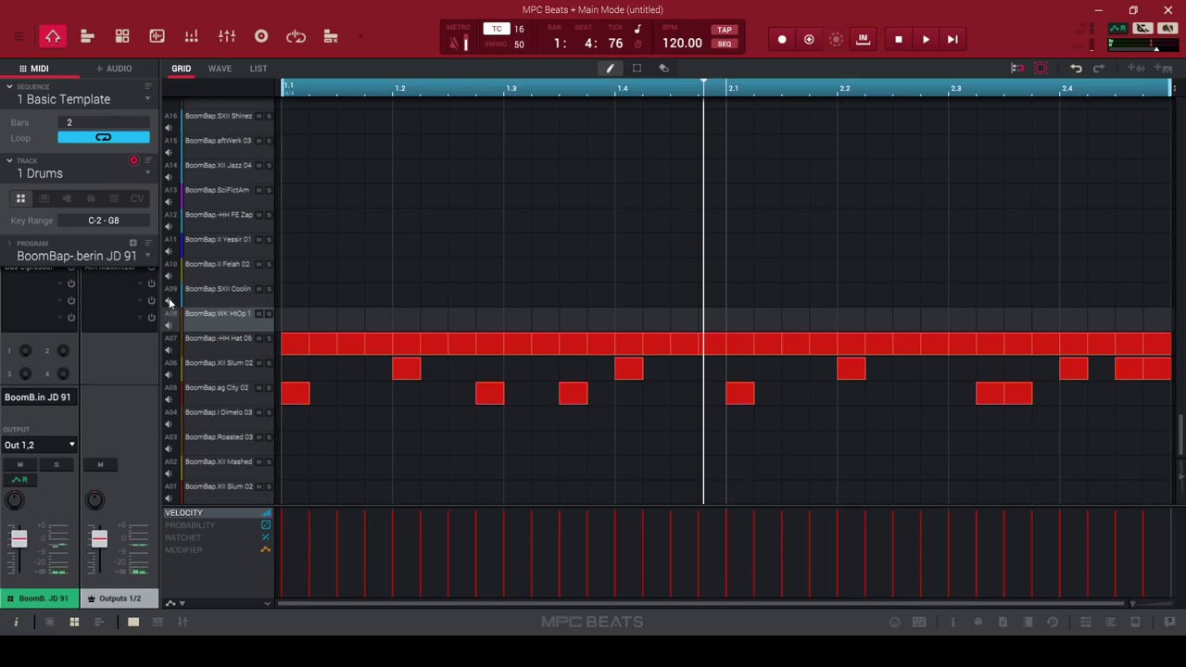
pyautogui.click(169, 301)
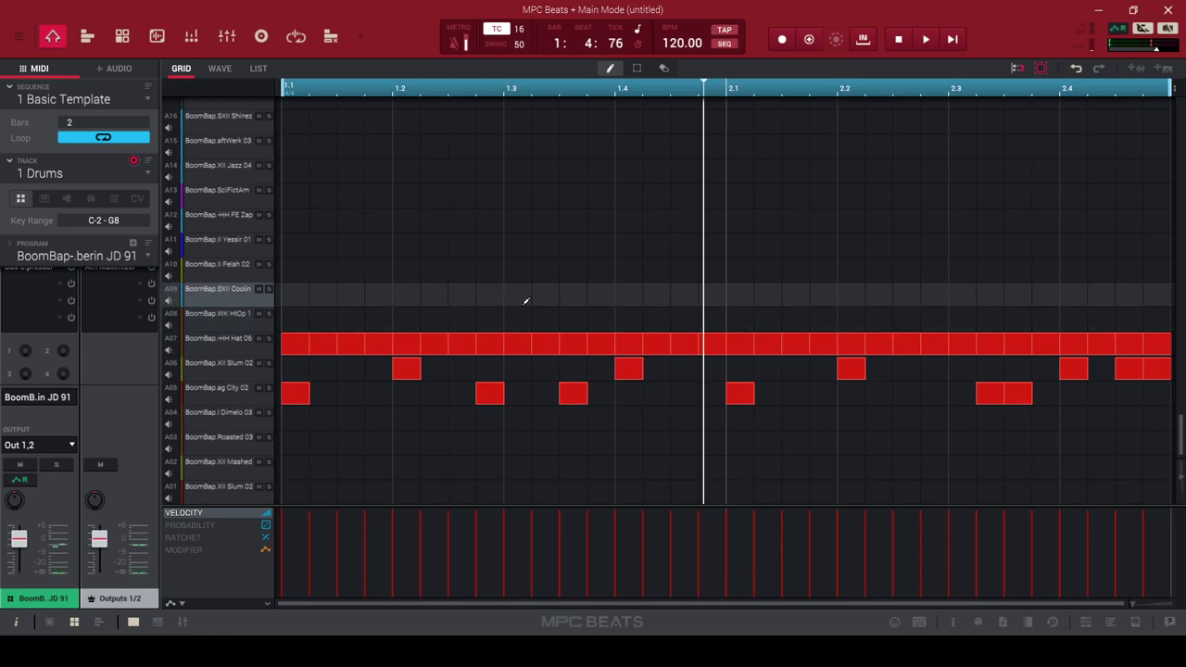
pyautogui.click(927, 39)
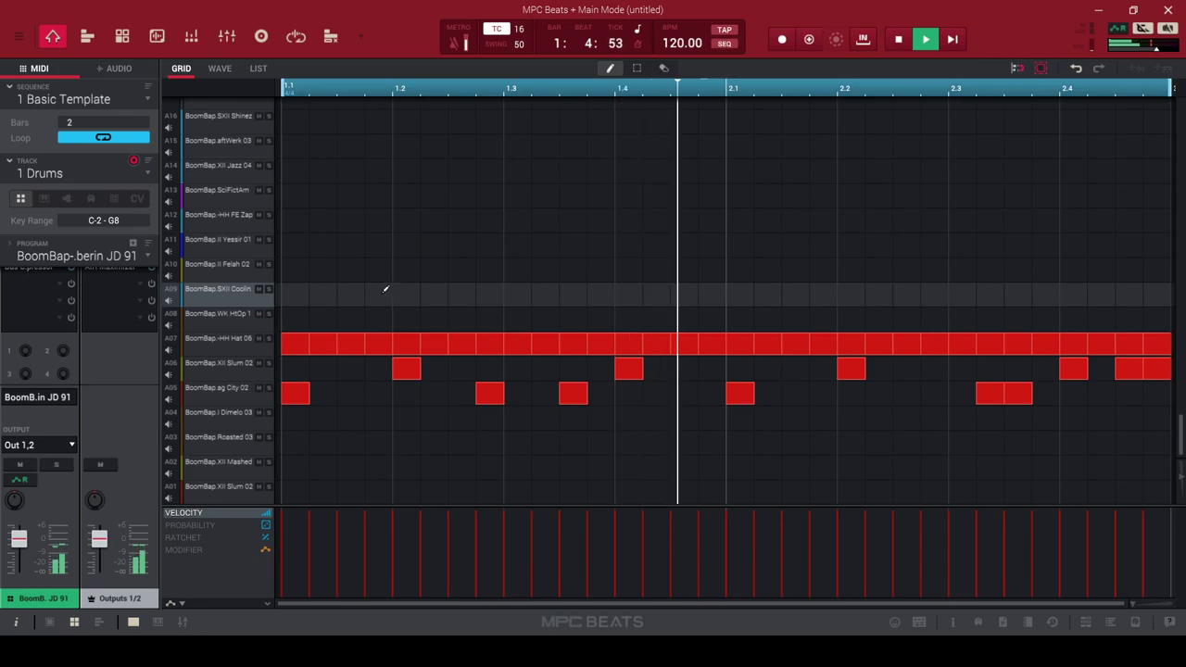
pyautogui.click(354, 290)
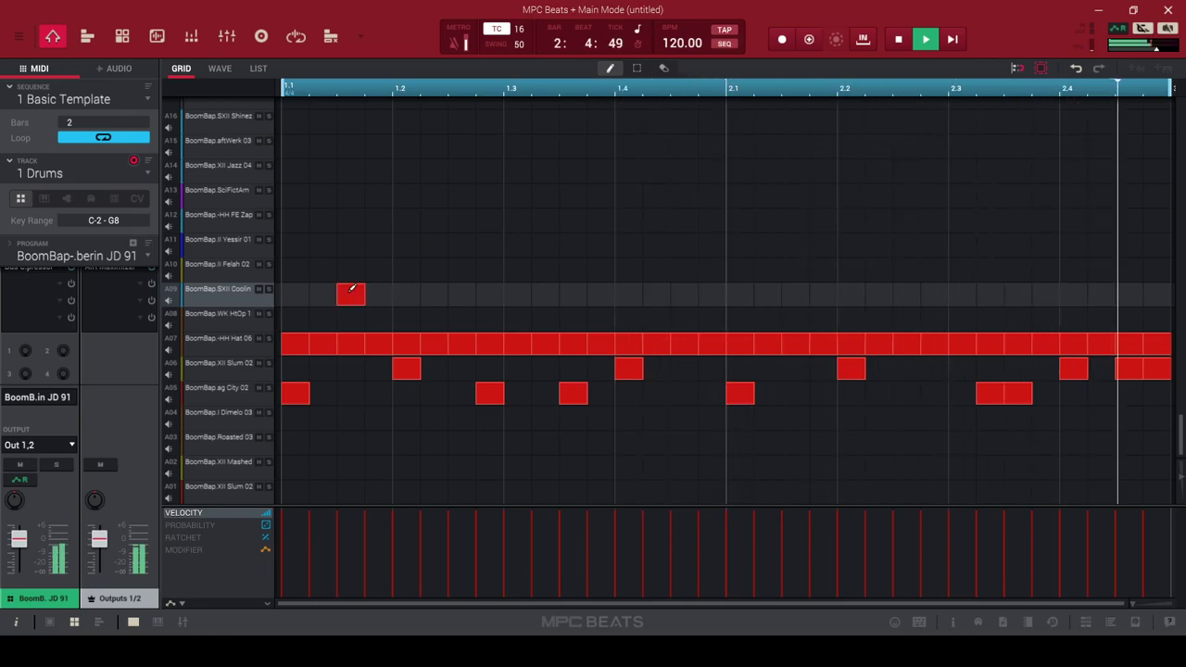
pyautogui.click(465, 292)
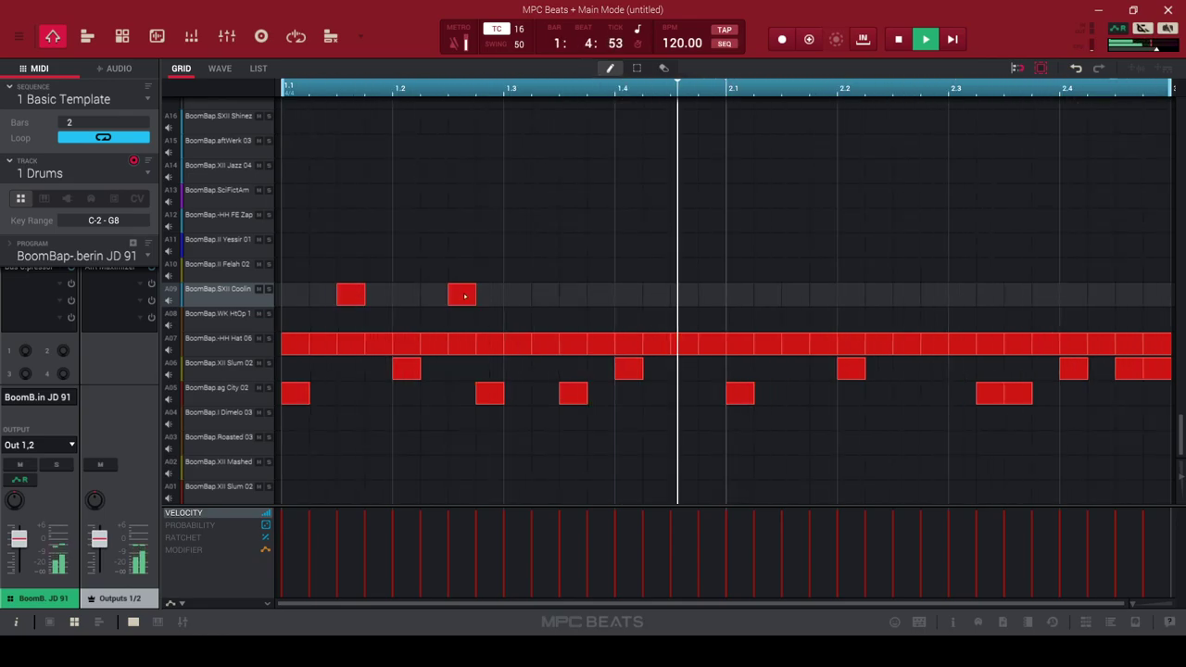
pyautogui.click(571, 293)
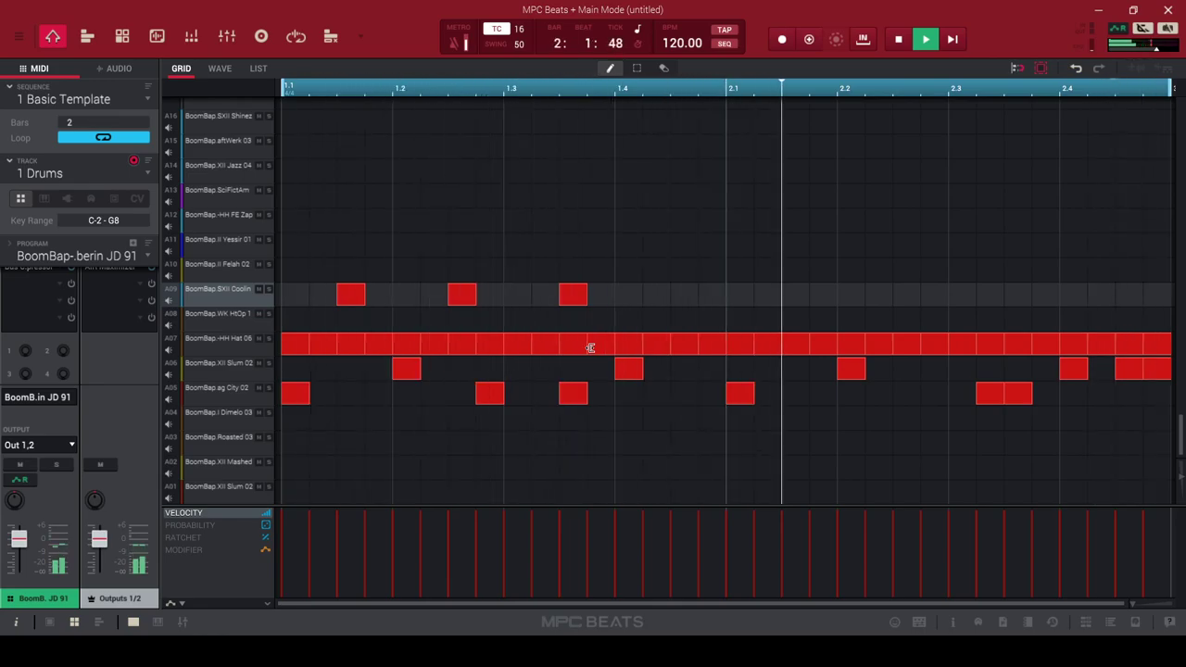
pyautogui.click(899, 39)
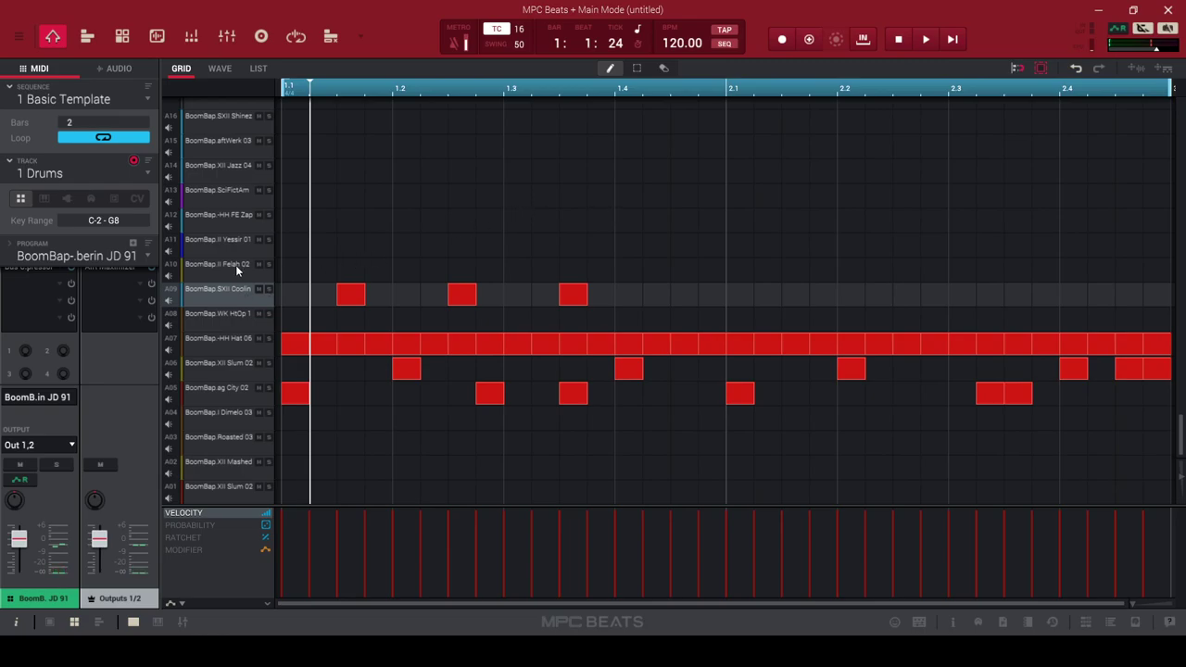
# Audition the sounds on pads A10, A11 and A12
pyautogui.click(169, 275)
pyautogui.click(165, 243)
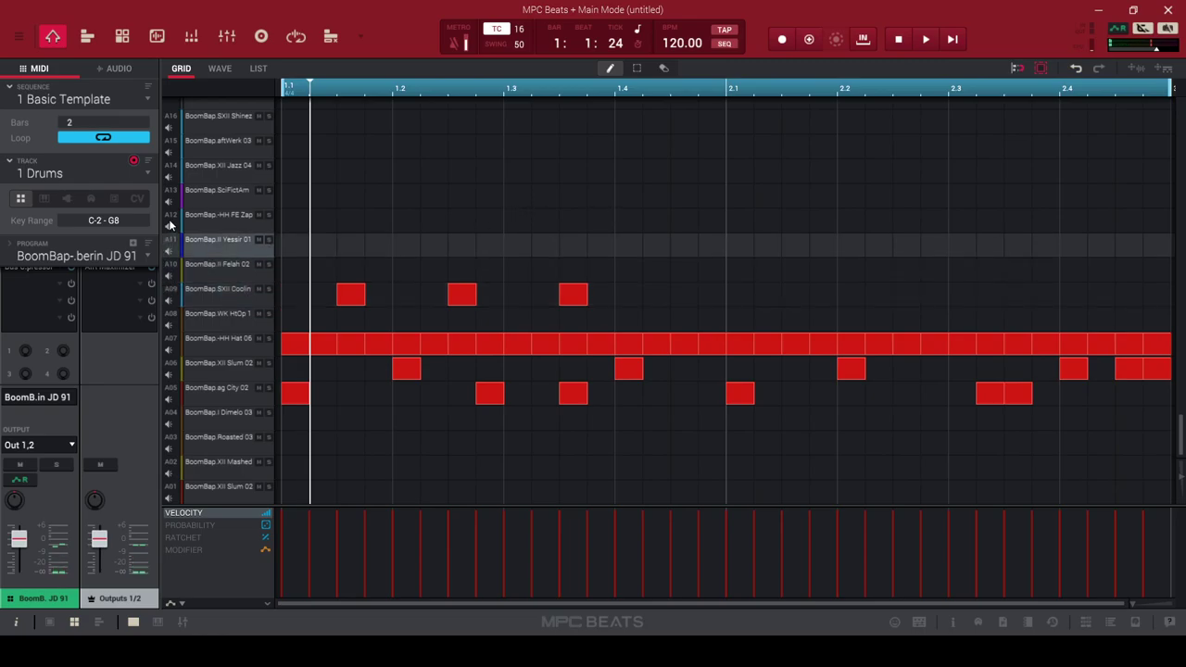
pyautogui.click(169, 225)
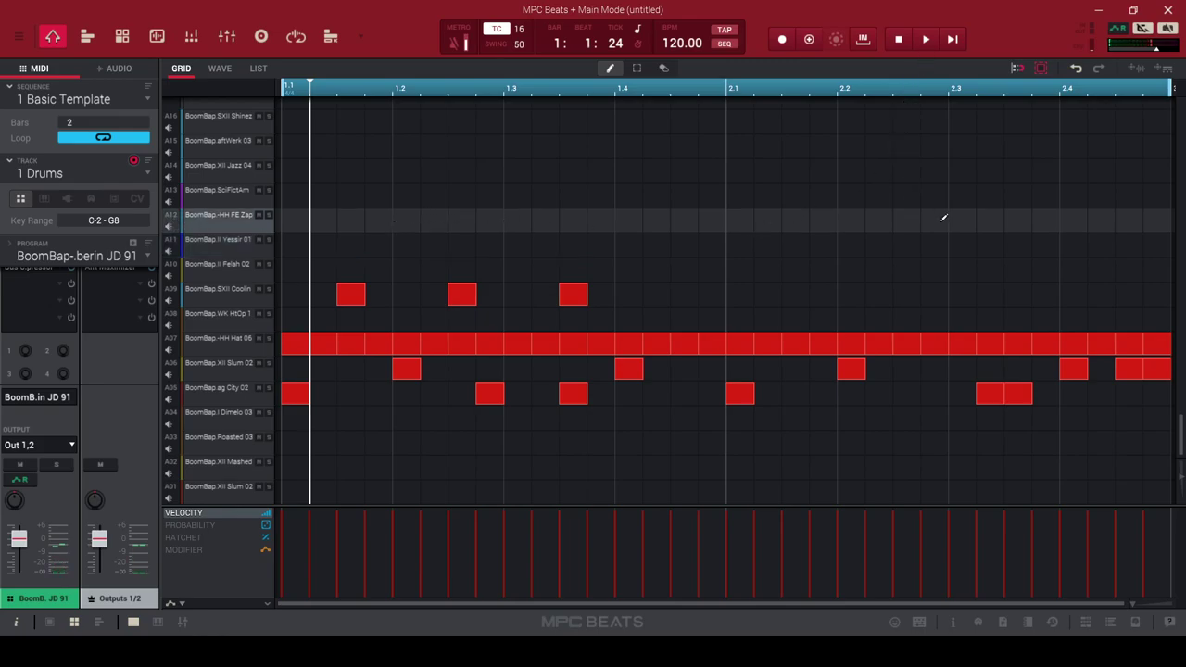
# During playback, add pad A12 hits on the third sixteenth of beats 2.1 and 2.2 and the first three sixteenths of beat 2.3
pyautogui.click(930, 41)
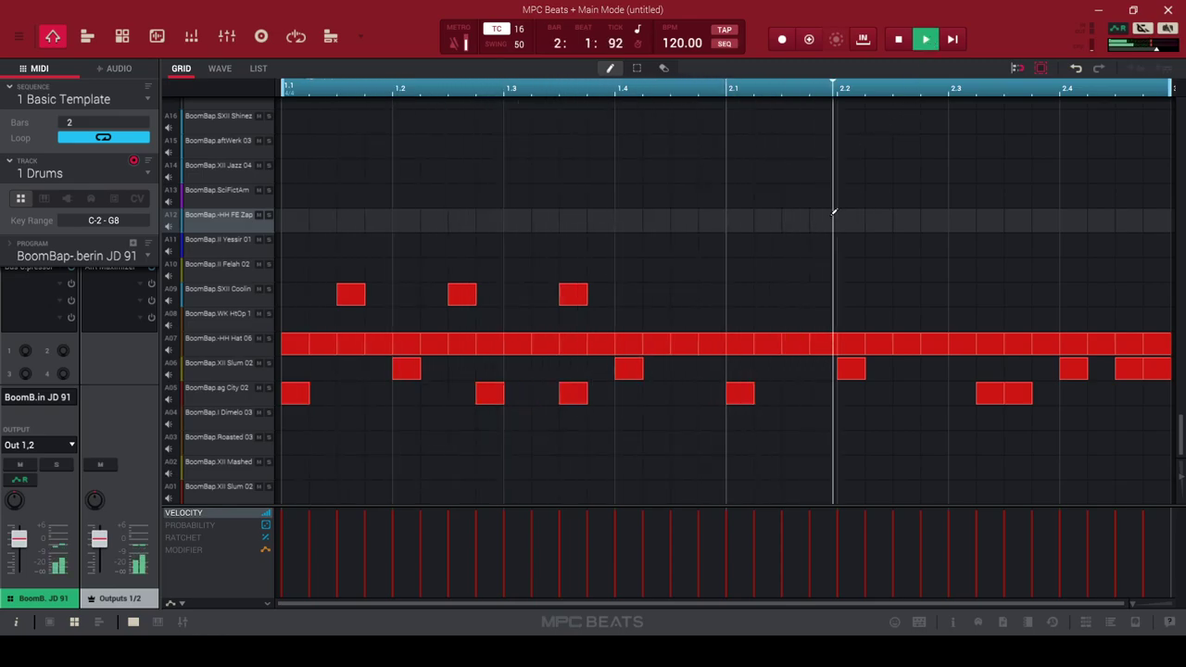
pyautogui.click(799, 220)
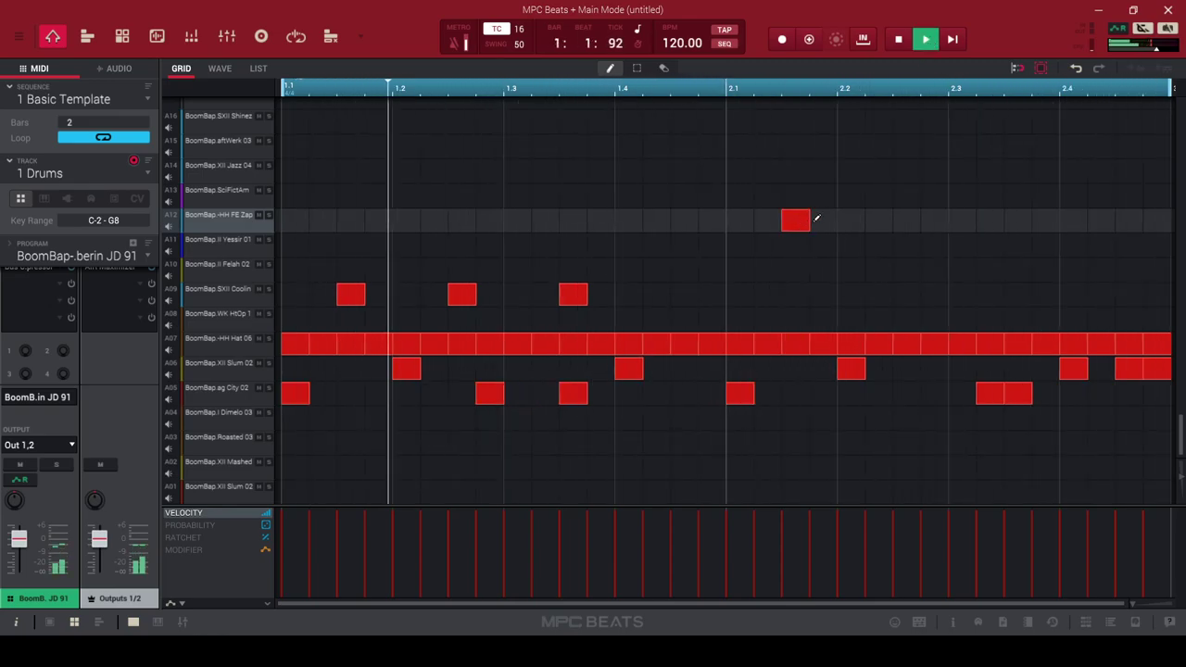
pyautogui.click(904, 219)
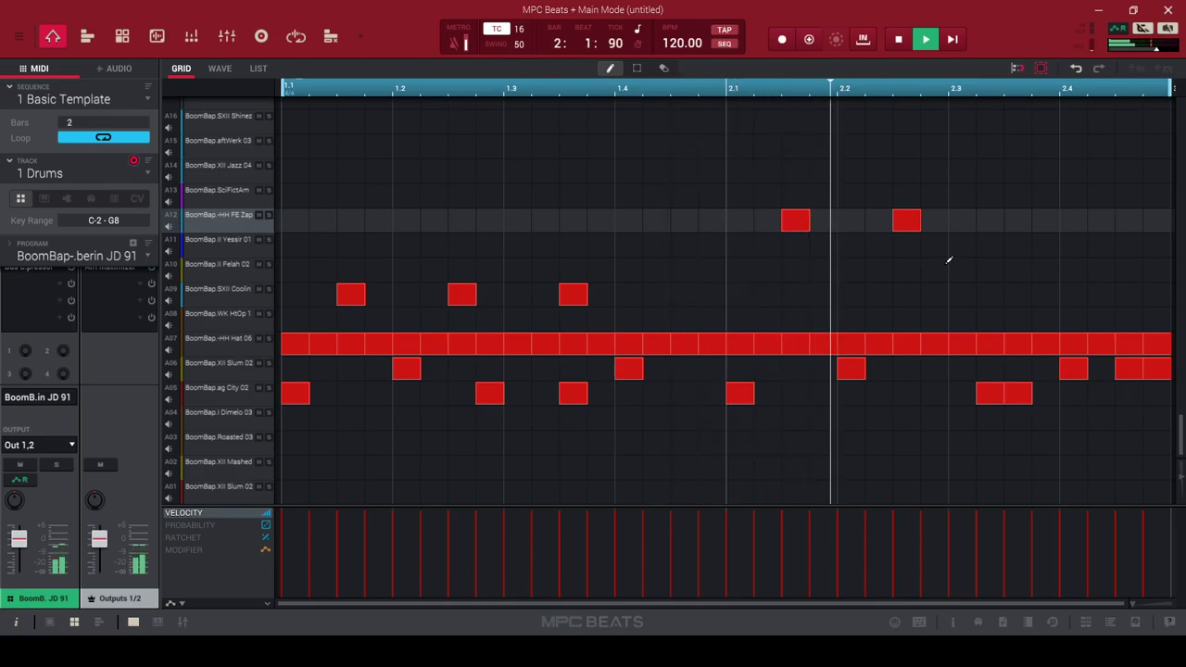
pyautogui.click(990, 220)
pyautogui.click(1018, 220)
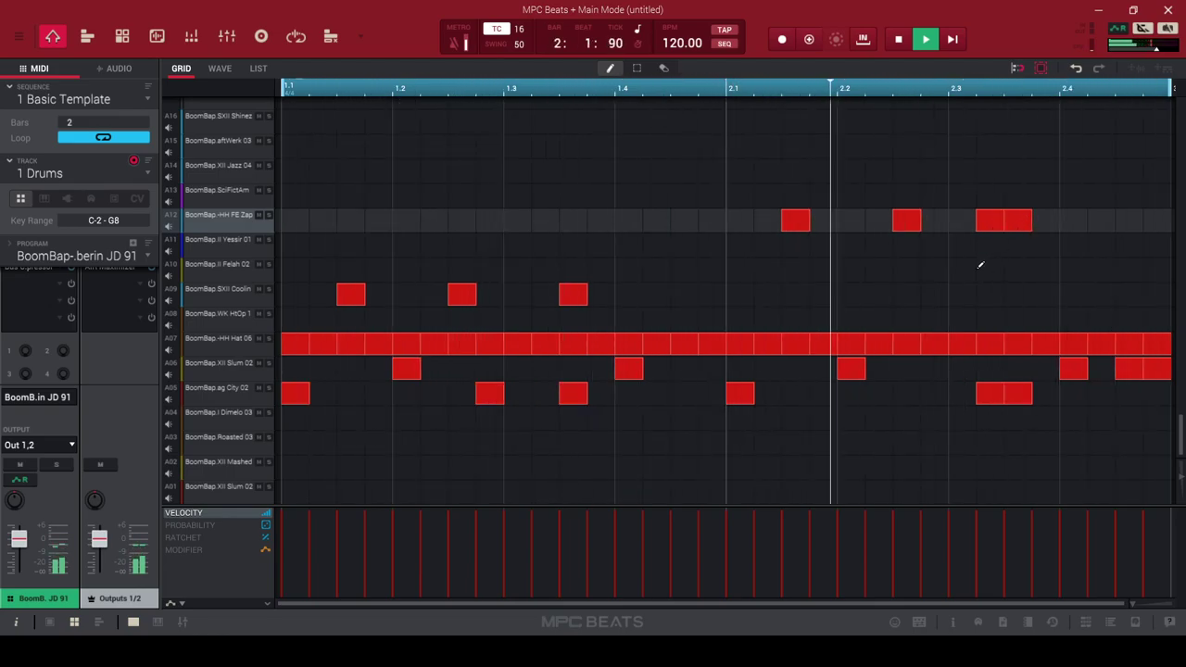
pyautogui.click(970, 221)
pyautogui.click(899, 40)
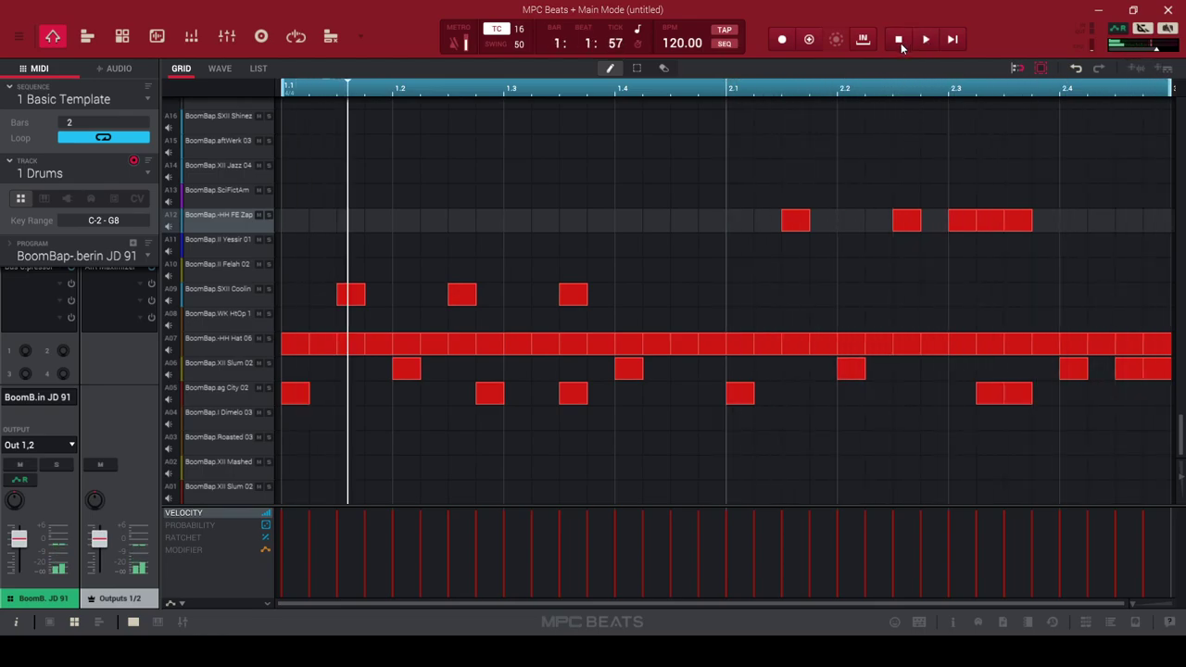